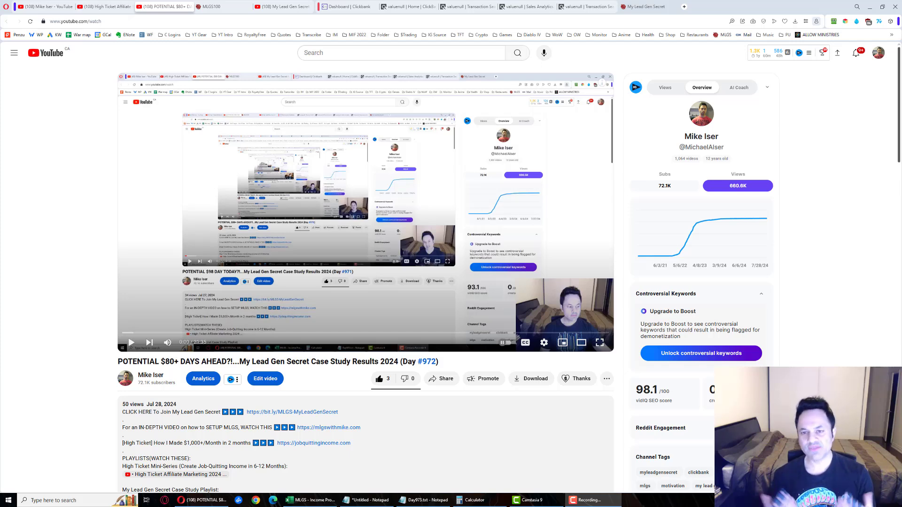
Scroll the My Lead Gen Secret overview to the Recently Sent Mailings table, back to July 19
key(ctrl+9)
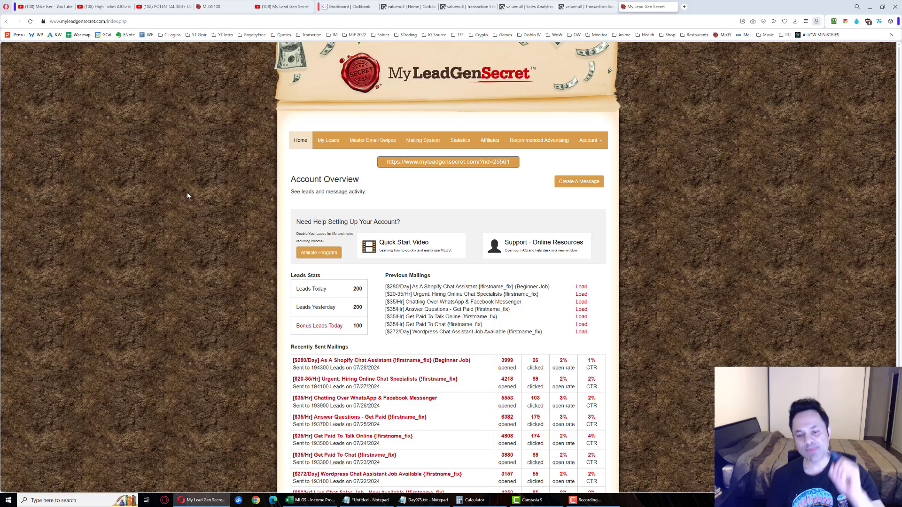
scroll(209, 164, down, 2)
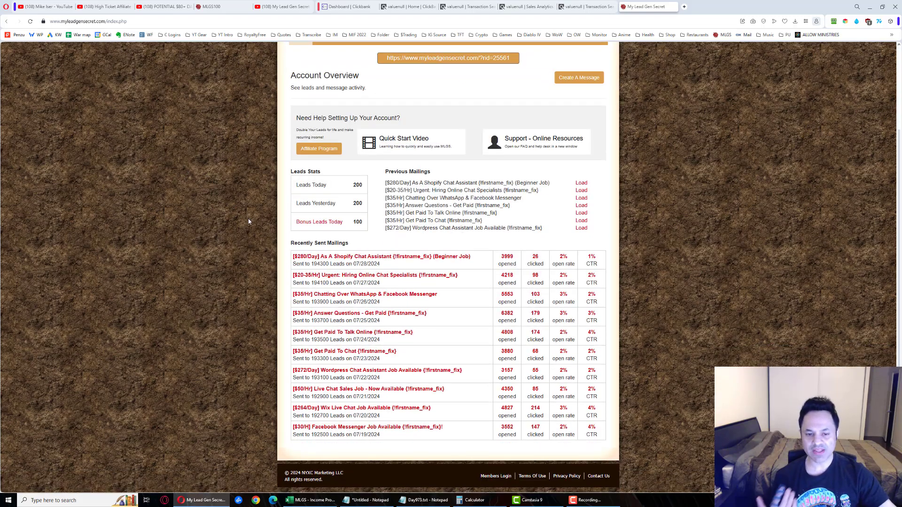
click(305, 259)
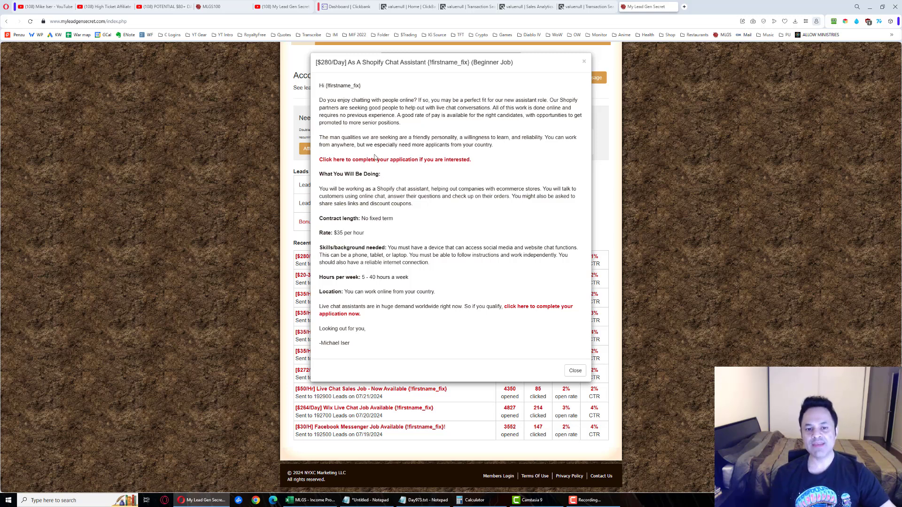
click(194, 169)
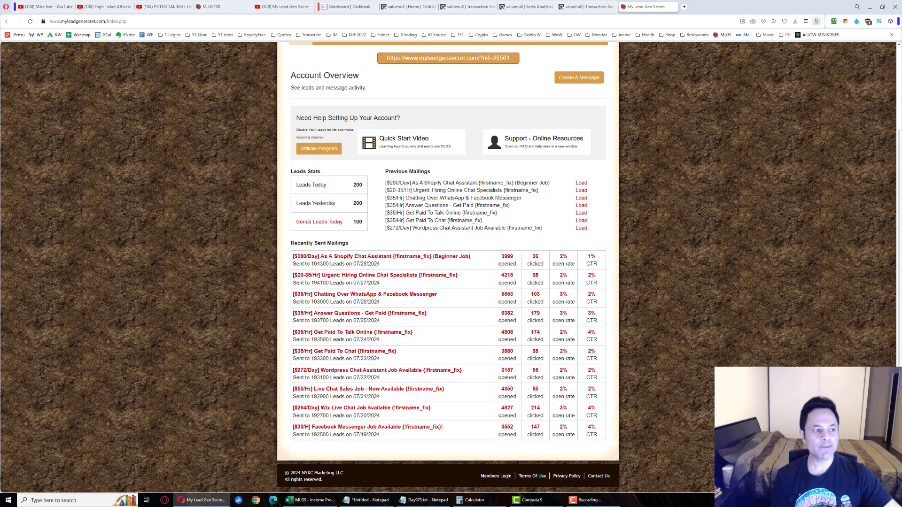
click(471, 501)
drag(97, 98, 394, 101)
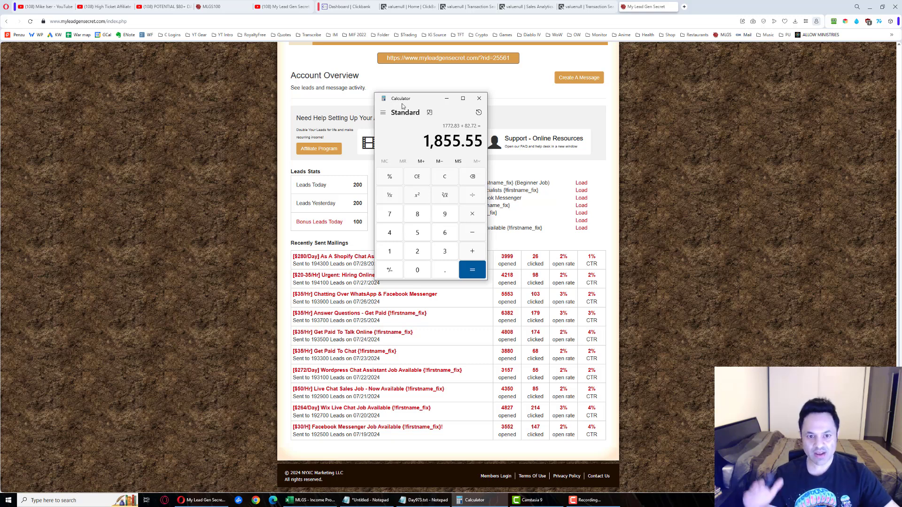
drag(402, 106, 187, 111)
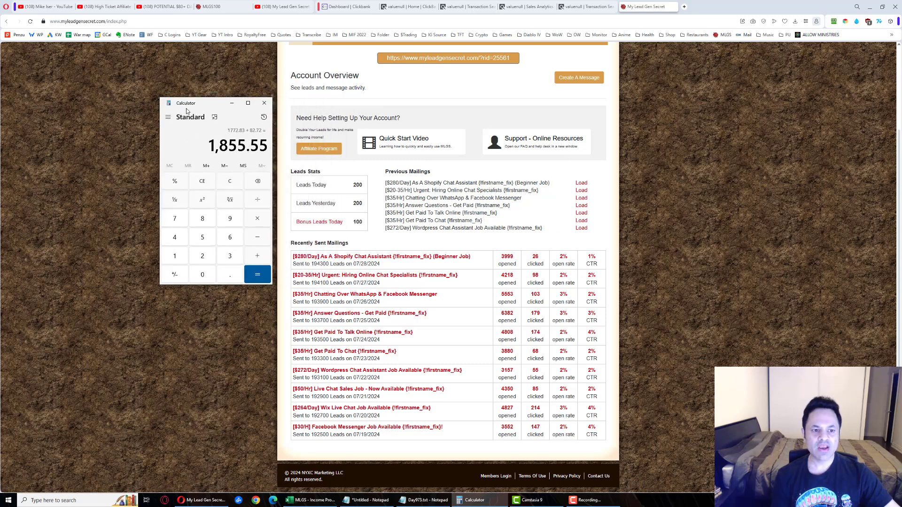
click(232, 103)
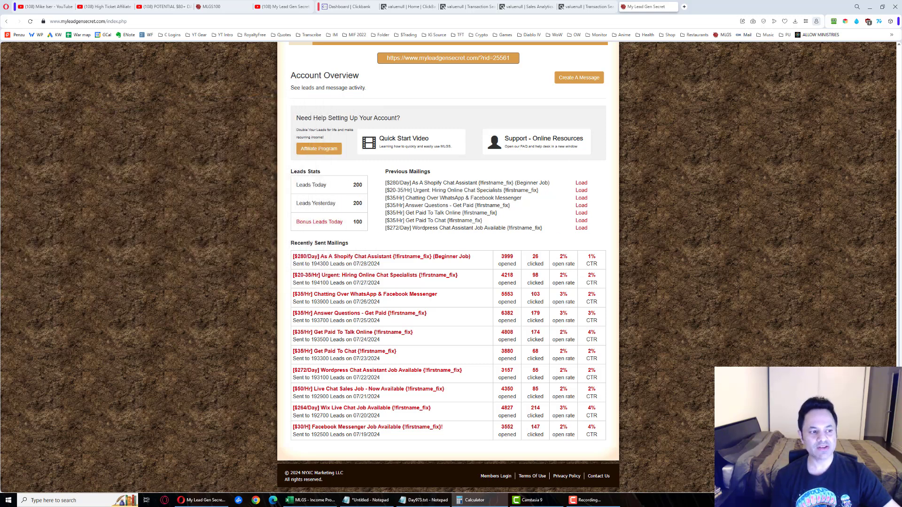
click(184, 183)
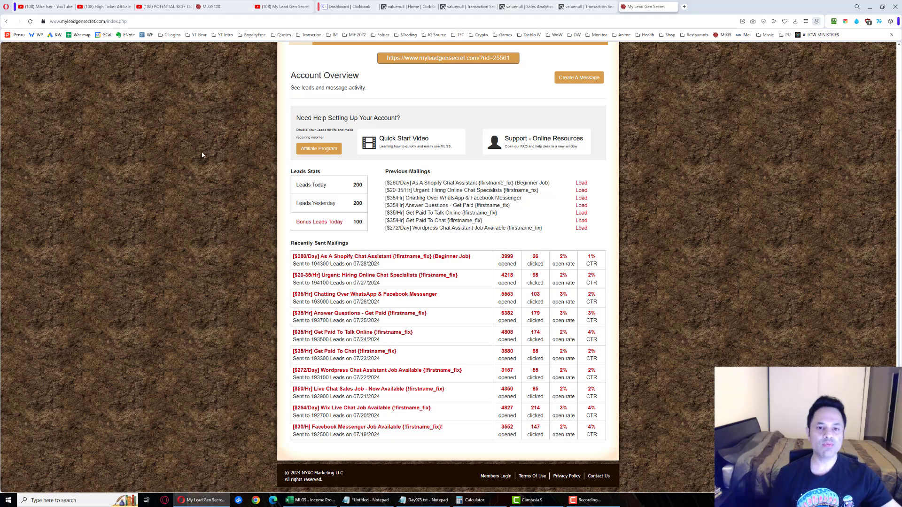
Highlight the referral URL and the 200 Leads Today count, then move to ClickBank's home
scroll(184, 182, up, 3)
drag(378, 162, 529, 165)
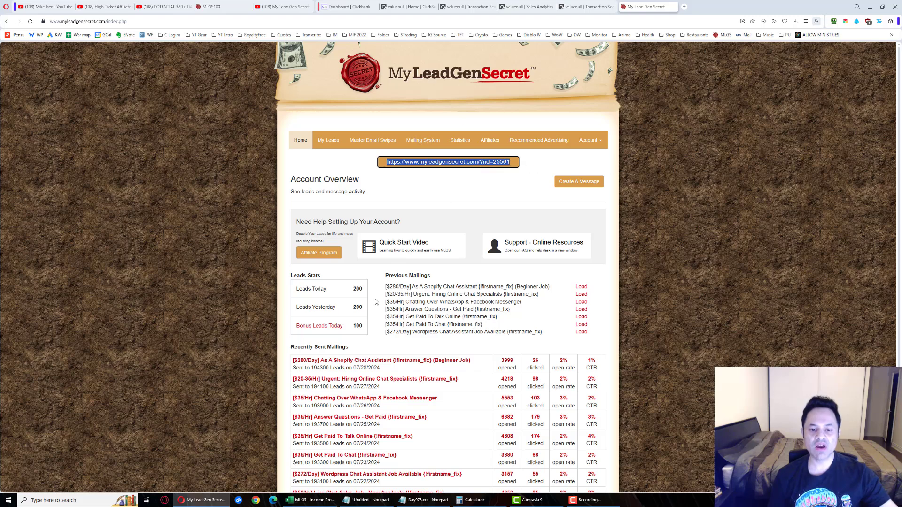
click(365, 324)
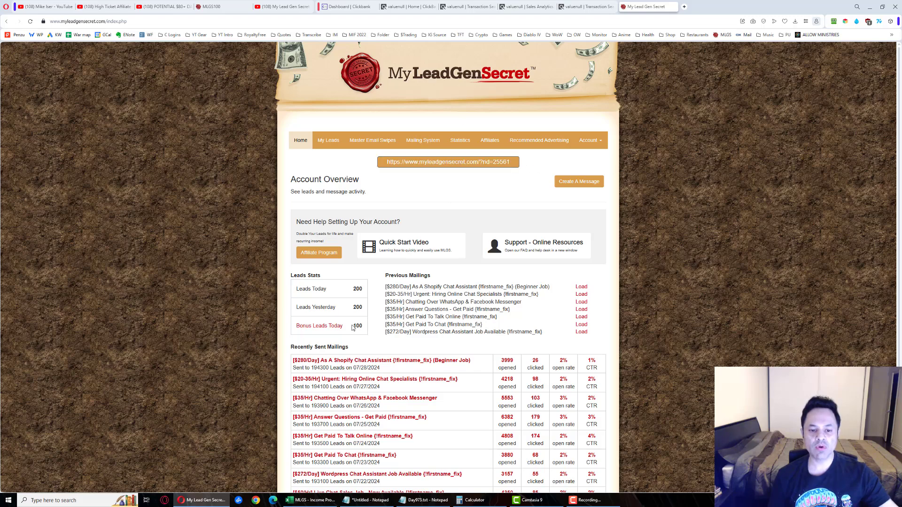
double_click(356, 289)
click(210, 320)
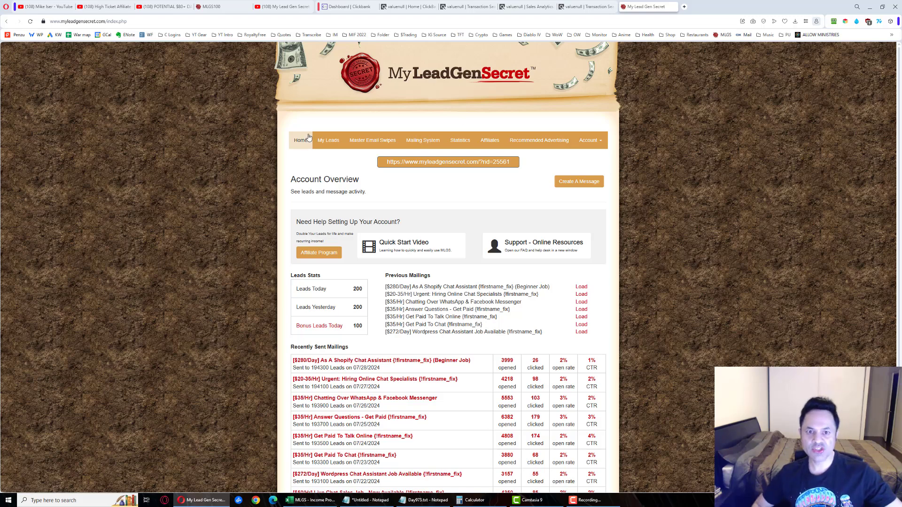
click(408, 7)
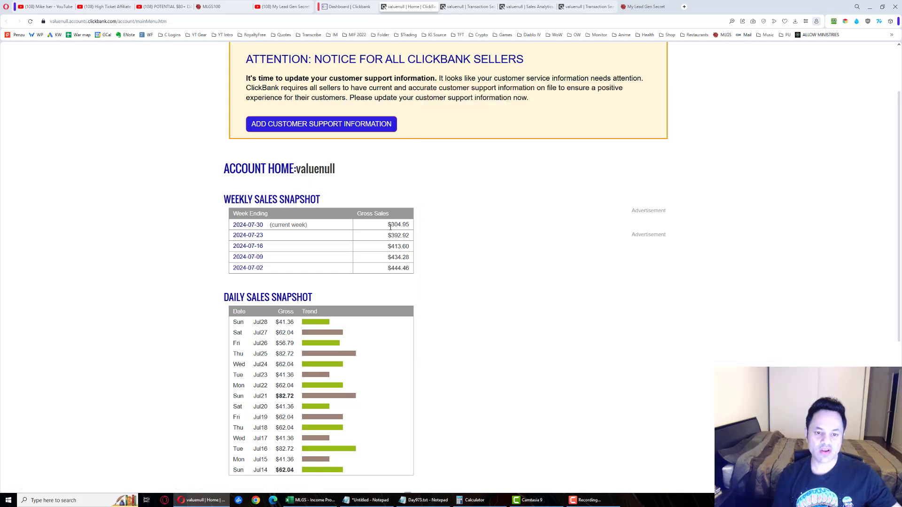
drag(391, 227, 411, 226)
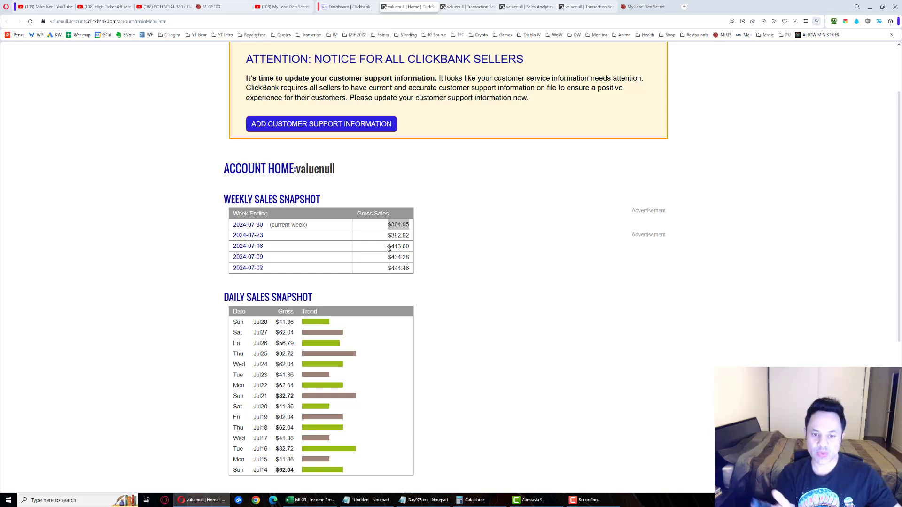
mouse_move(389, 267)
mouse_down()
mouse_move(409, 268)
mouse_move(402, 224)
mouse_up()
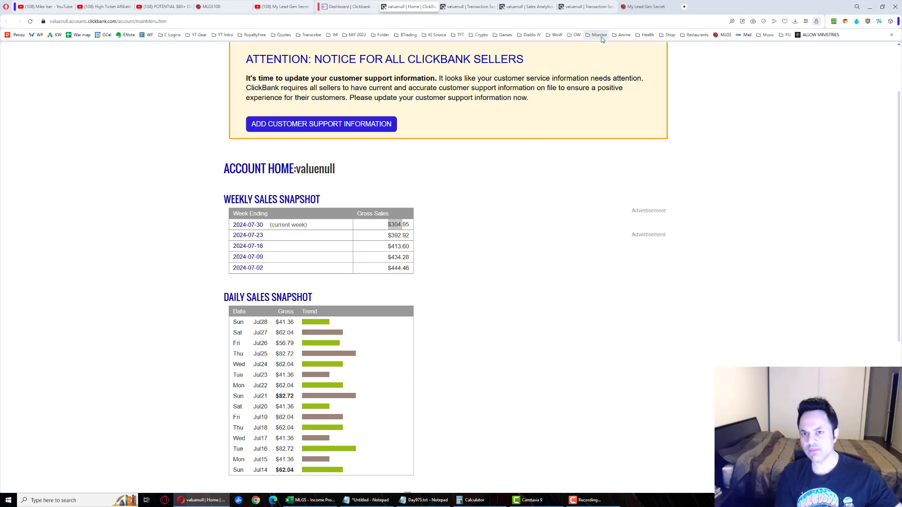
click(594, 9)
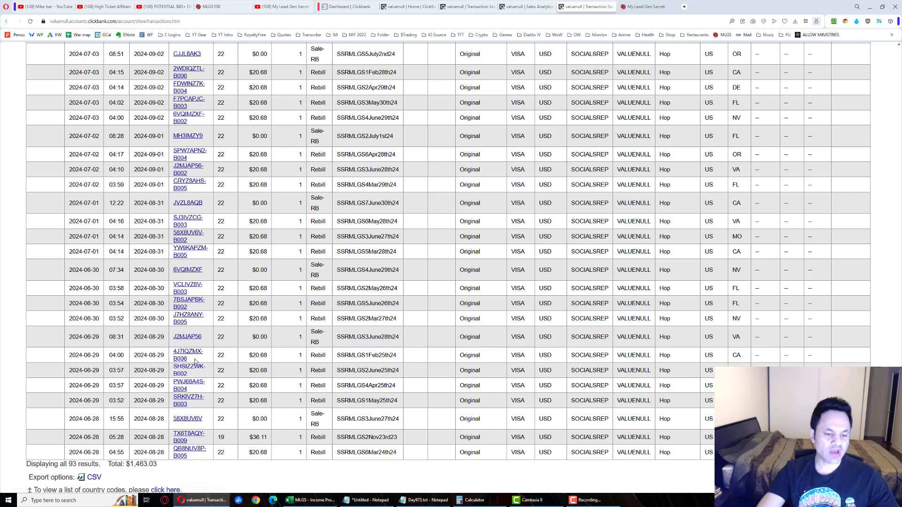
drag(93, 355, 267, 402)
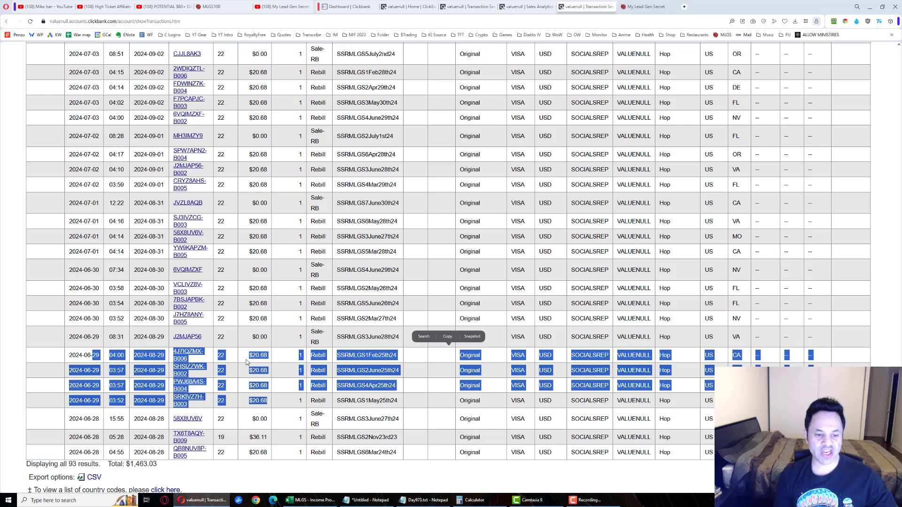
drag(285, 322, 144, 288)
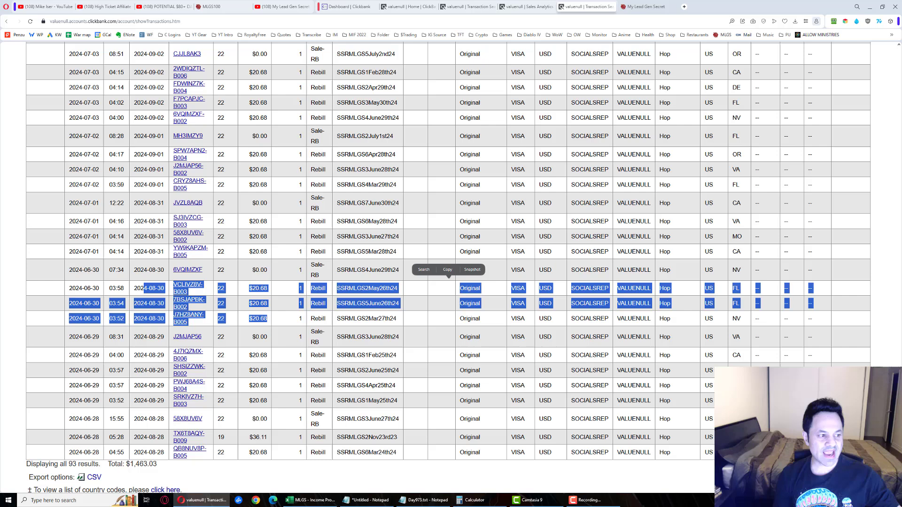
click(471, 500)
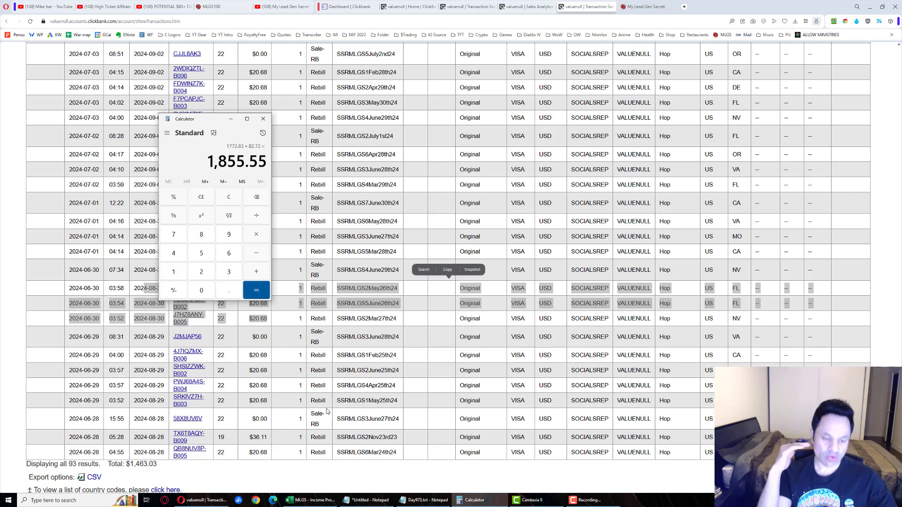
key(alt+Tab)
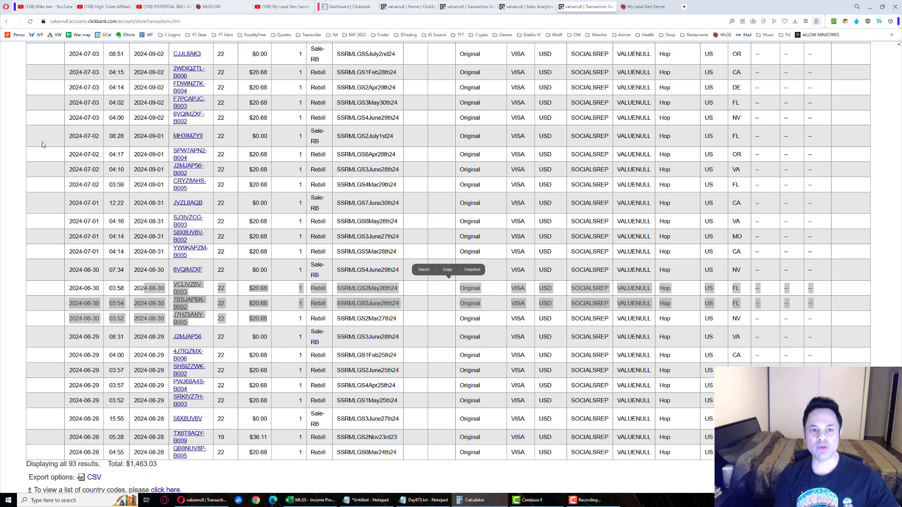
Bring up the 93-result Transaction Search and mark its $36.11 amount
click(407, 7)
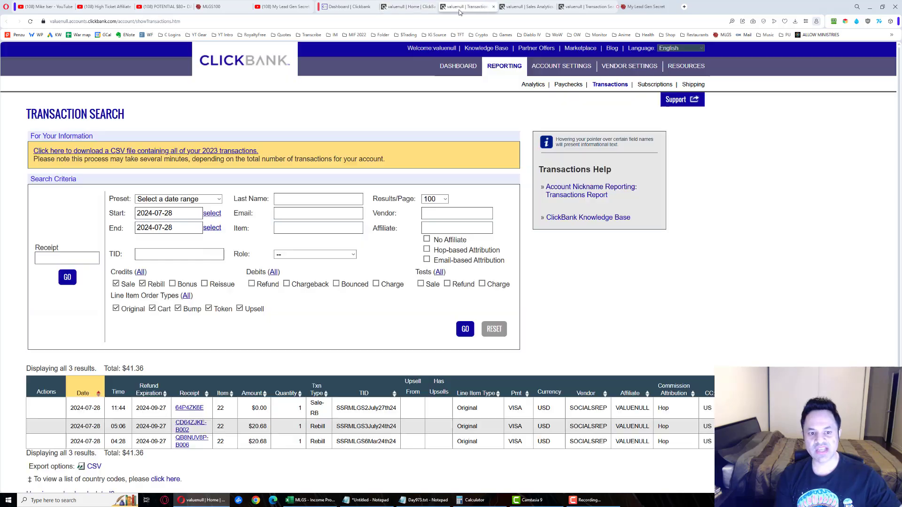
click(467, 6)
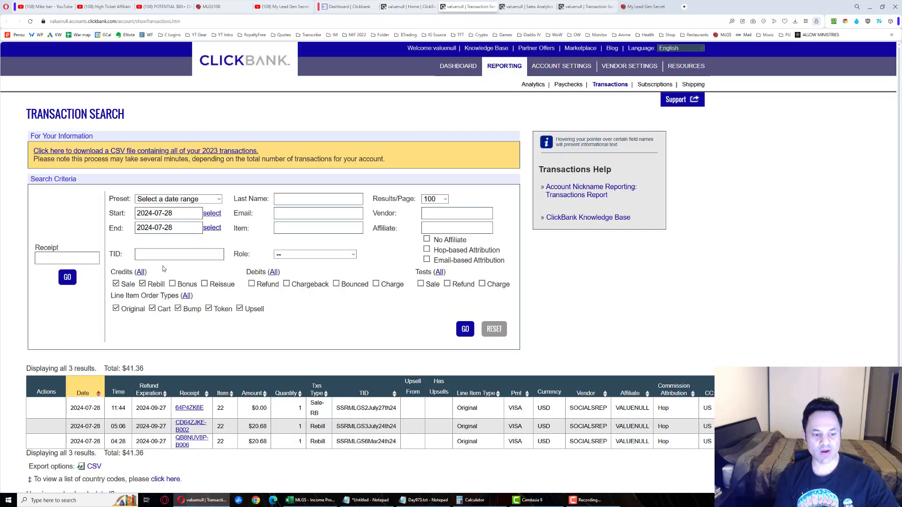
scroll(163, 268, down, 3)
scroll(223, 397, up, 2)
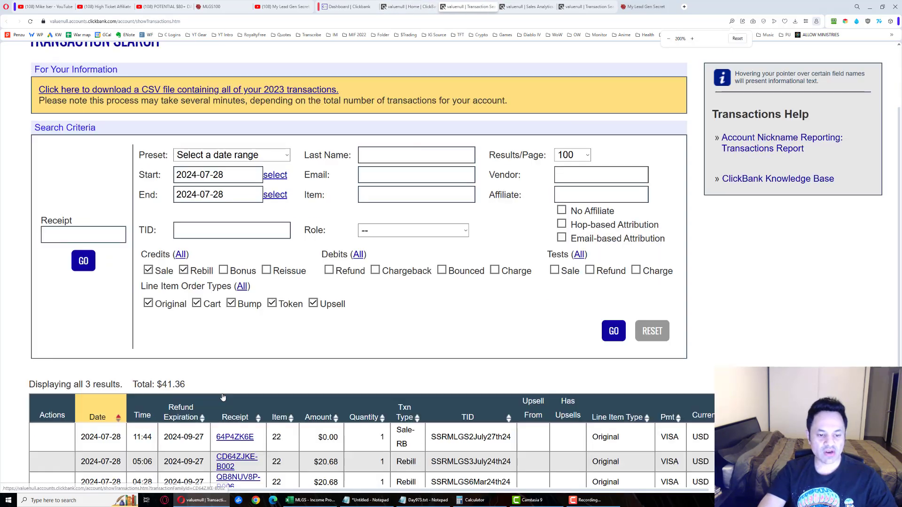
scroll(223, 397, up, 3)
click(575, 8)
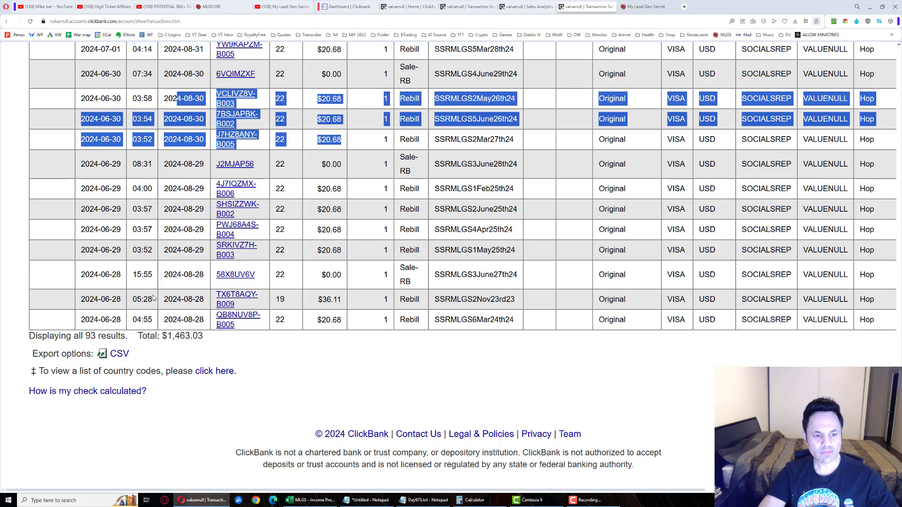
scroll(153, 297, down, 1)
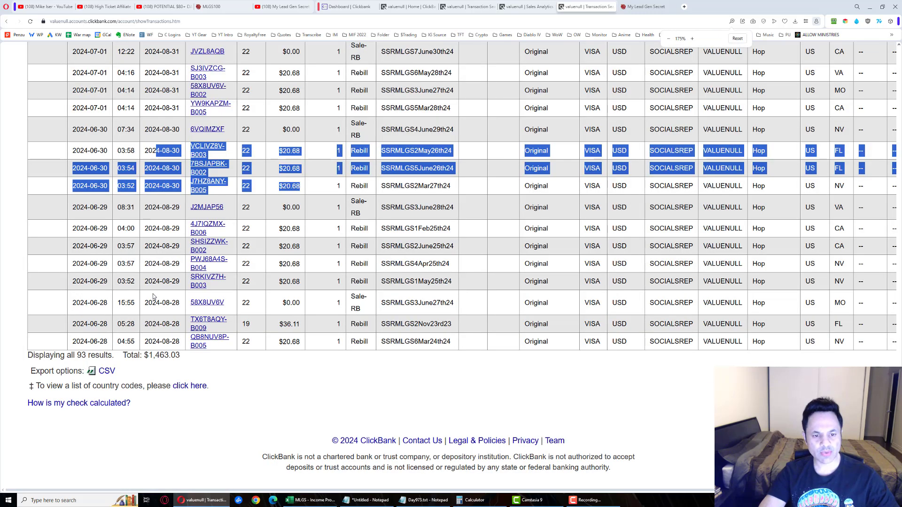
double_click(290, 324)
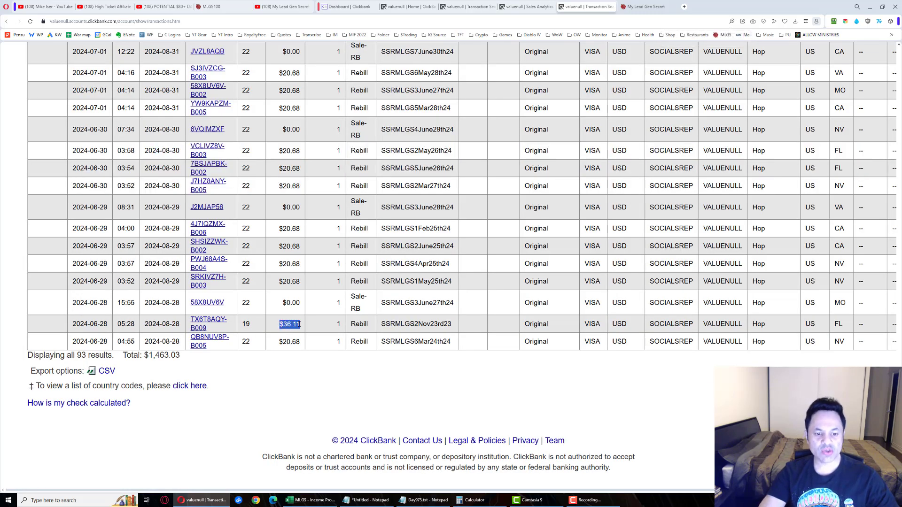
click(201, 325)
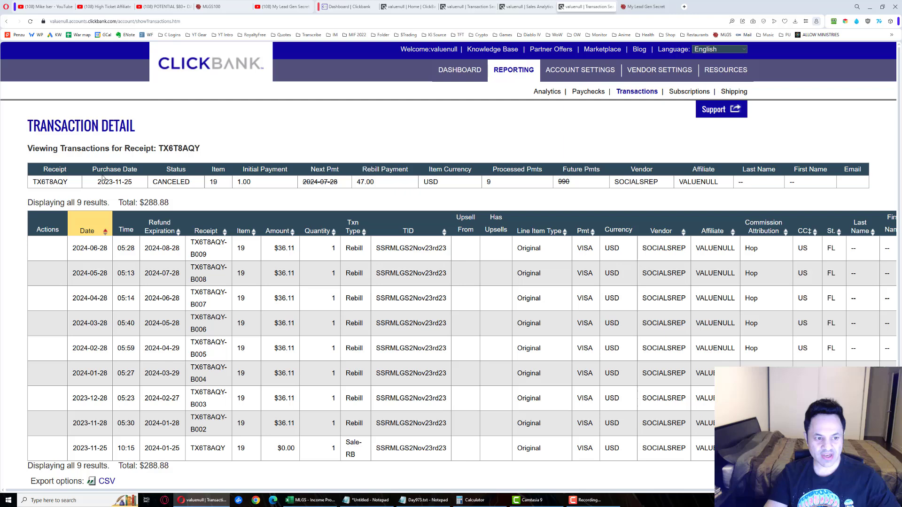
triple_click(170, 183)
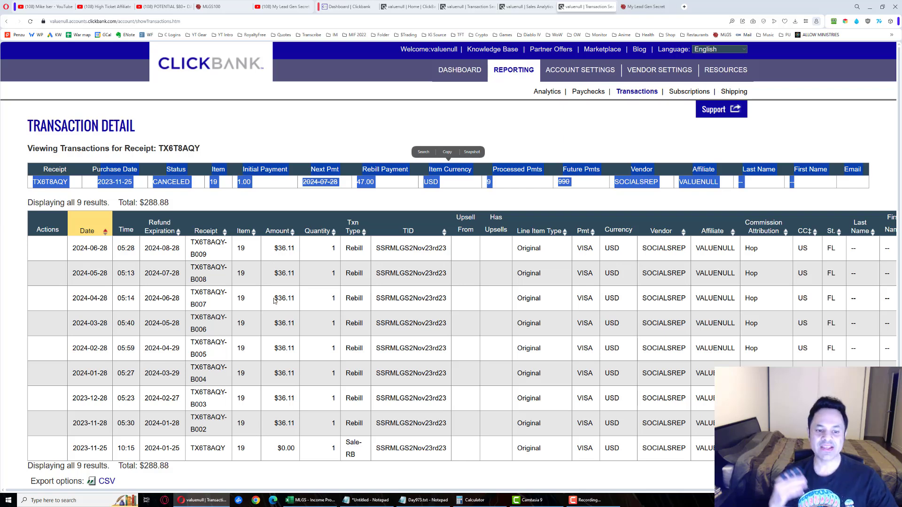
click(375, 184)
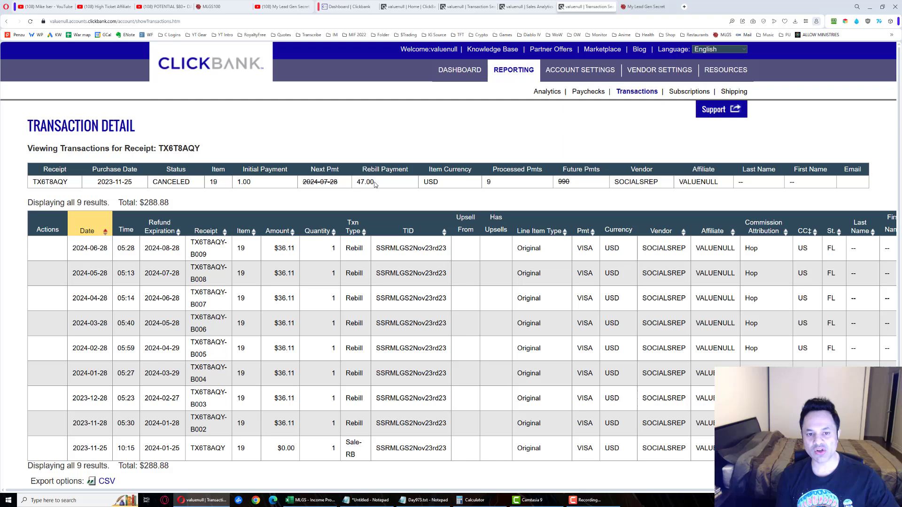
drag(273, 248, 291, 248)
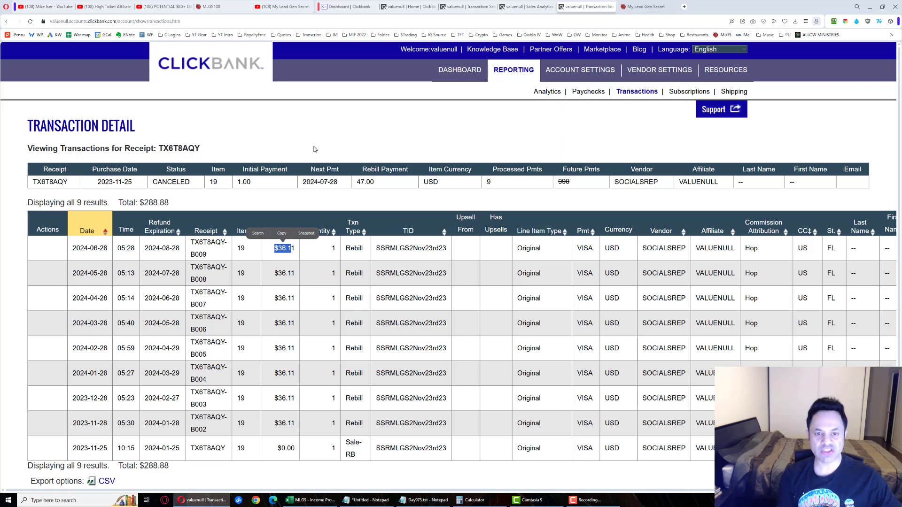
click(299, 131)
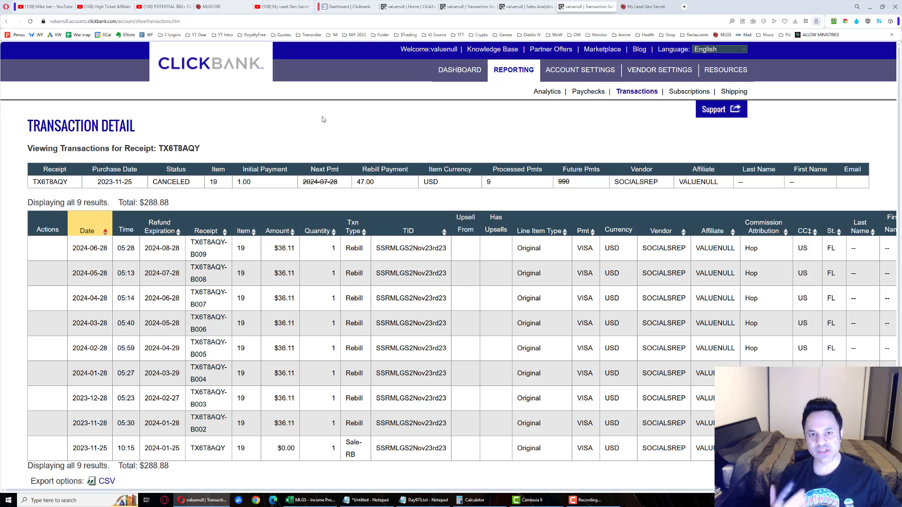
click(450, 7)
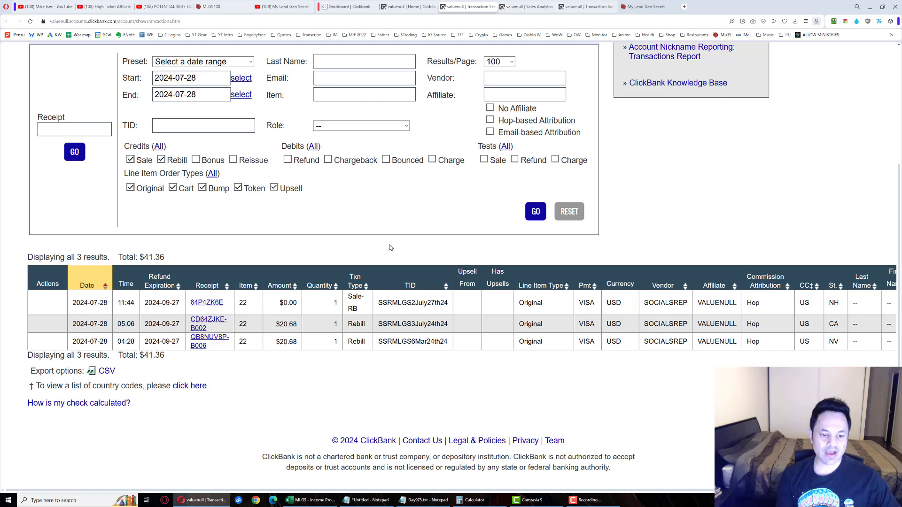
Show Sales Analytics earnings by TID totalling $41.36, then bring up the income projections workbook
scroll(333, 332, up, 1)
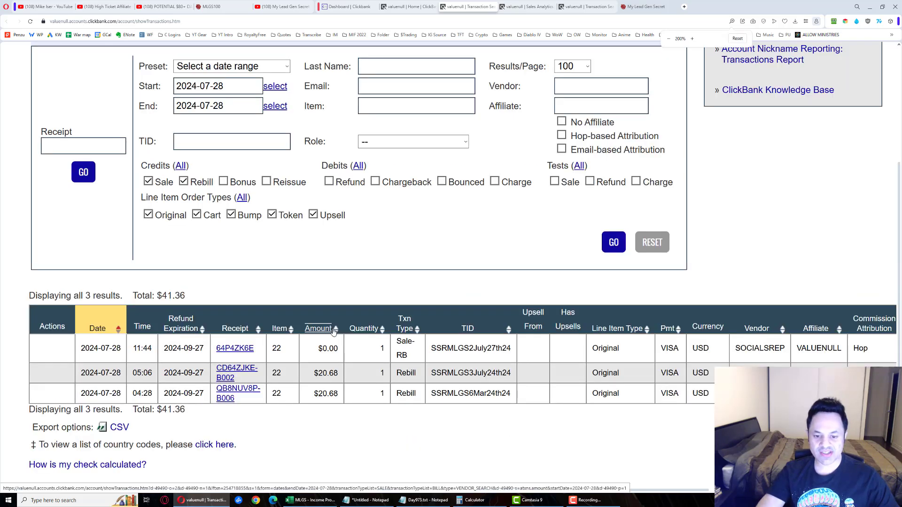
mouse_move(477, 303)
mouse_down()
mouse_move(464, 302)
mouse_move(491, 323)
mouse_up()
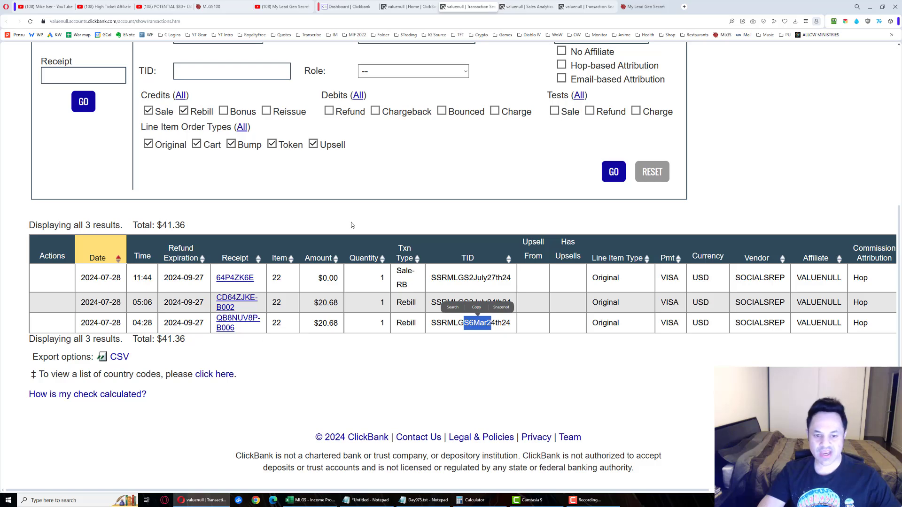
click(517, 6)
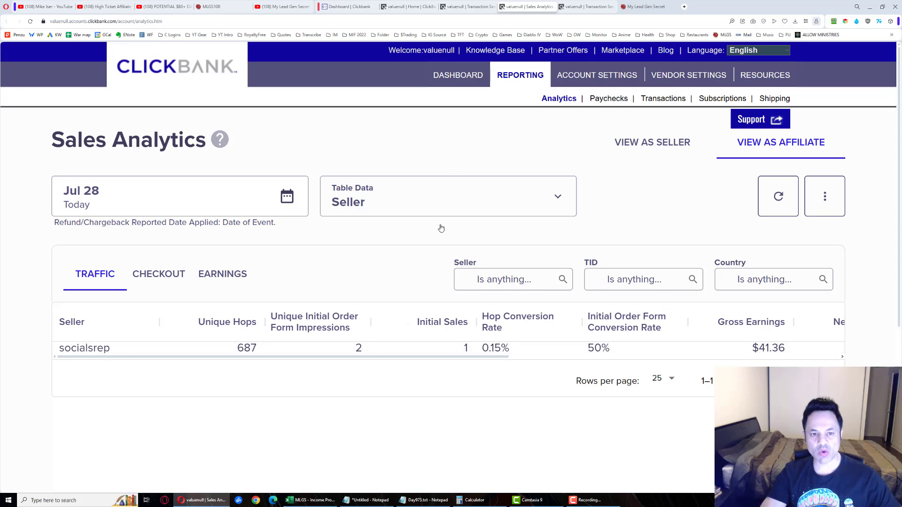
click(217, 273)
scroll(458, 289, down, 1)
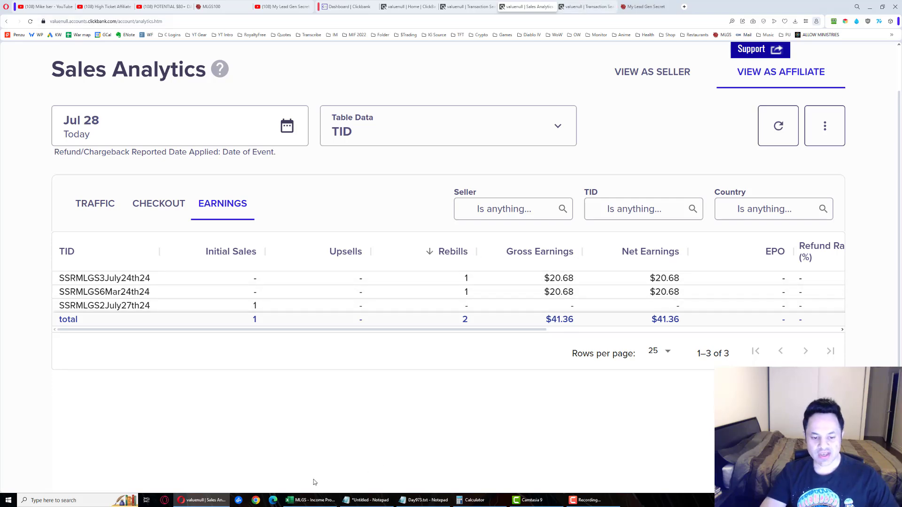
click(311, 500)
double_click(252, 21)
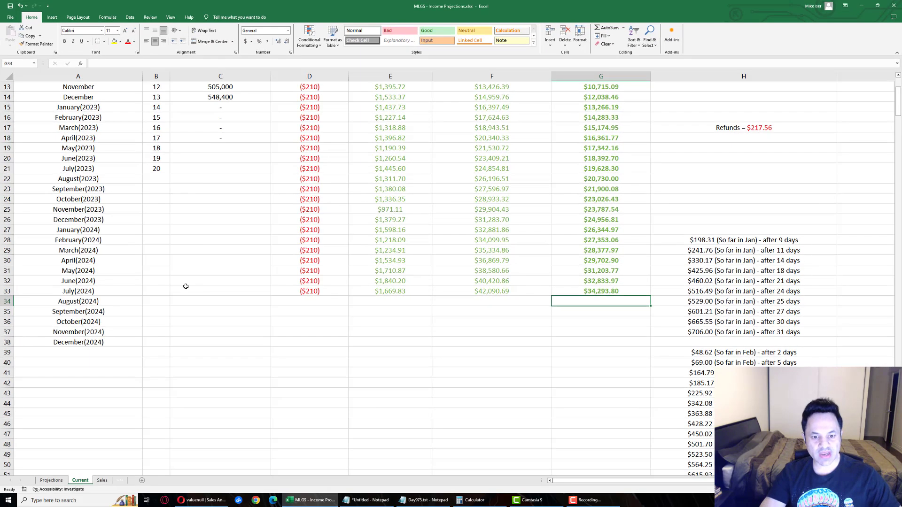
scroll(212, 300, up, 4)
scroll(222, 308, right, 1)
ctrl+scroll(274, 190, up, 1)
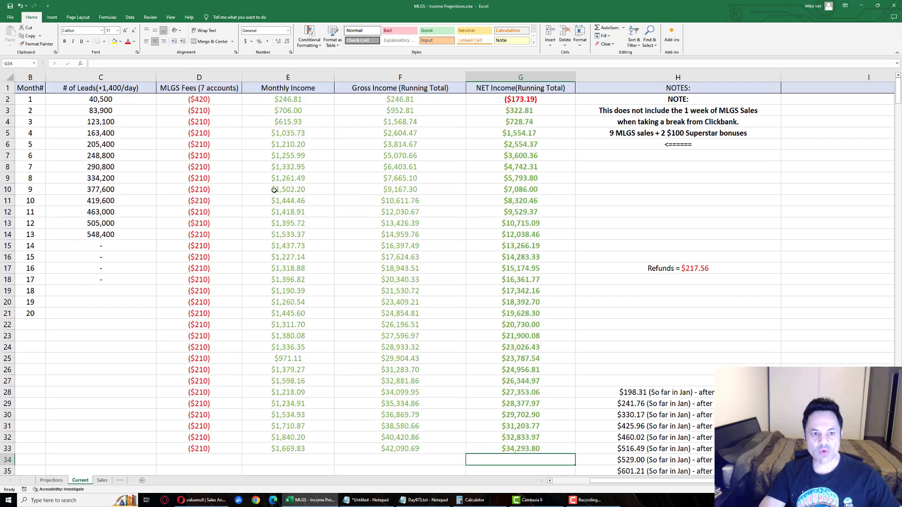
click(261, 444)
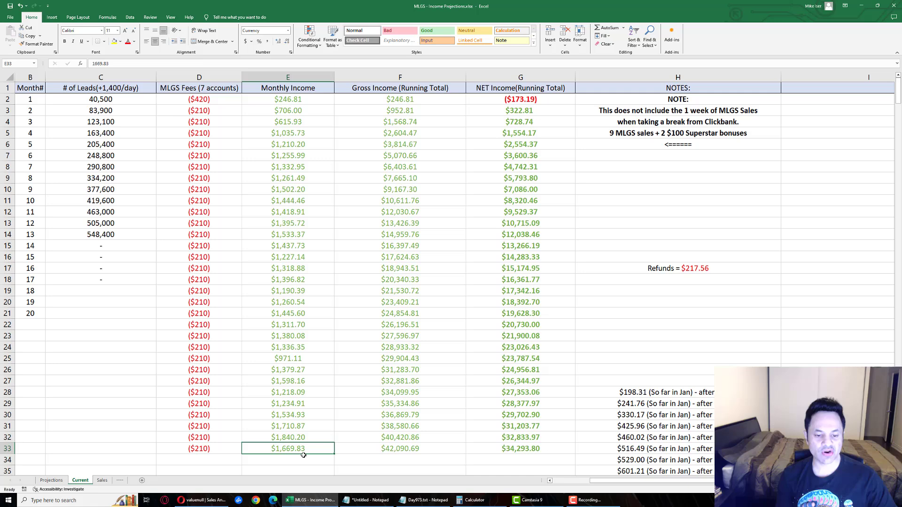
click(379, 450)
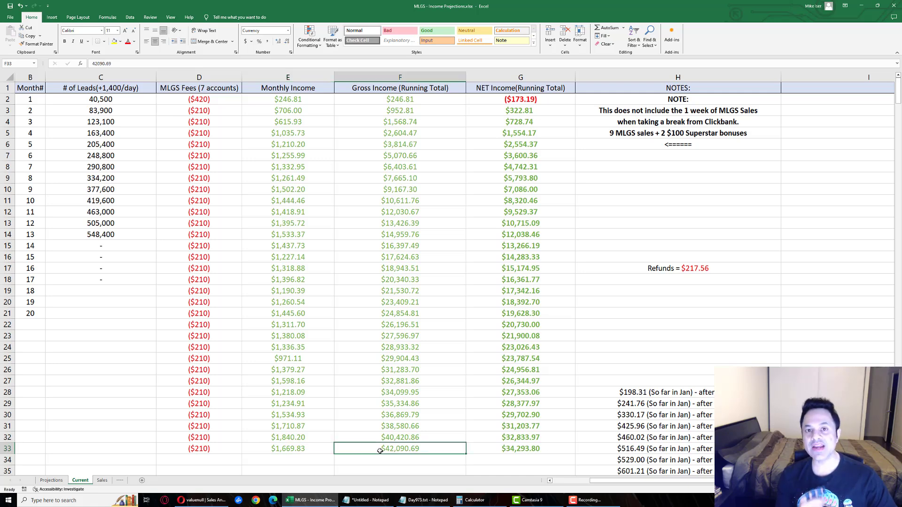
click(492, 449)
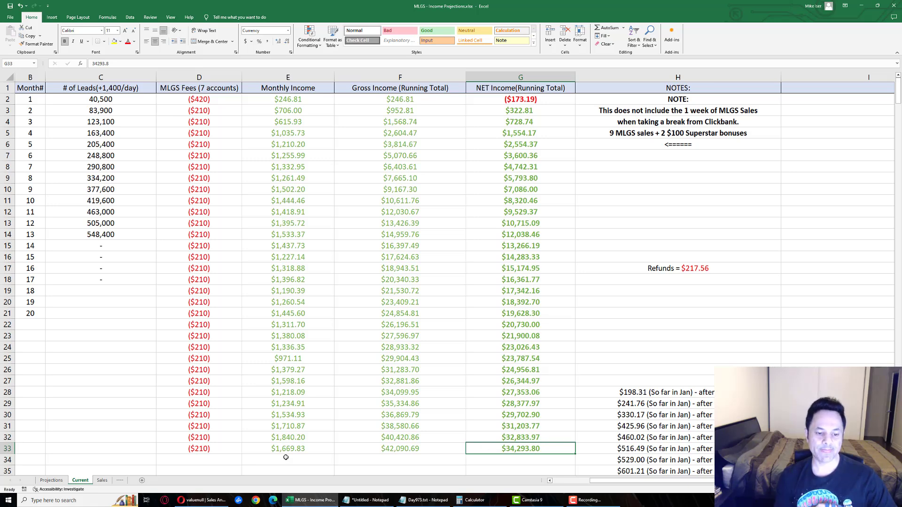
click(273, 438)
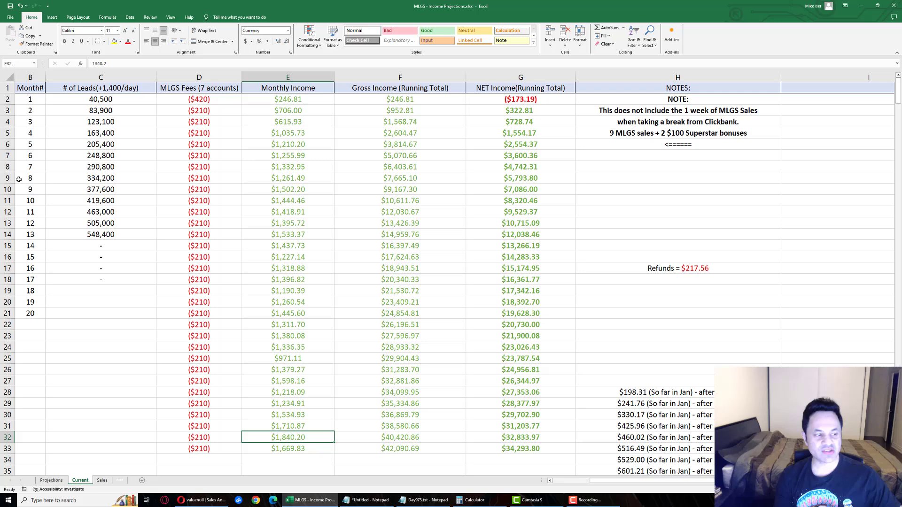
click(475, 500)
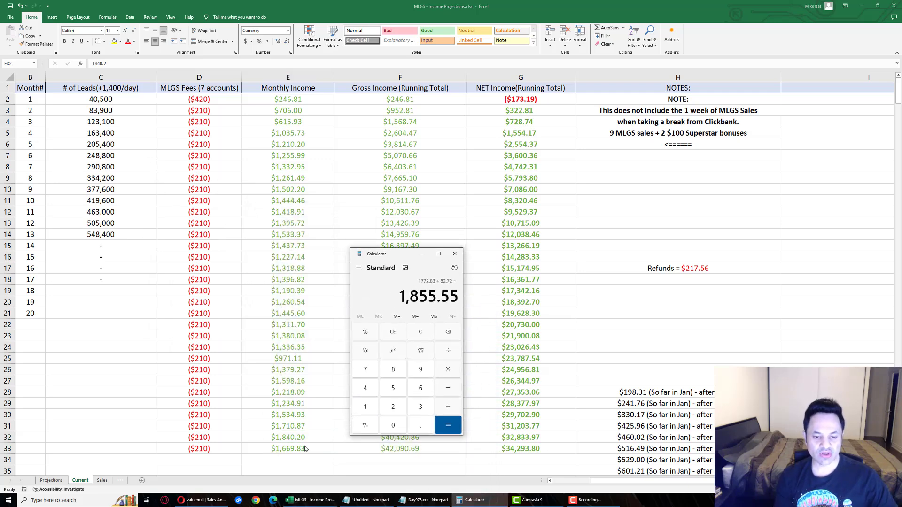
click(422, 254)
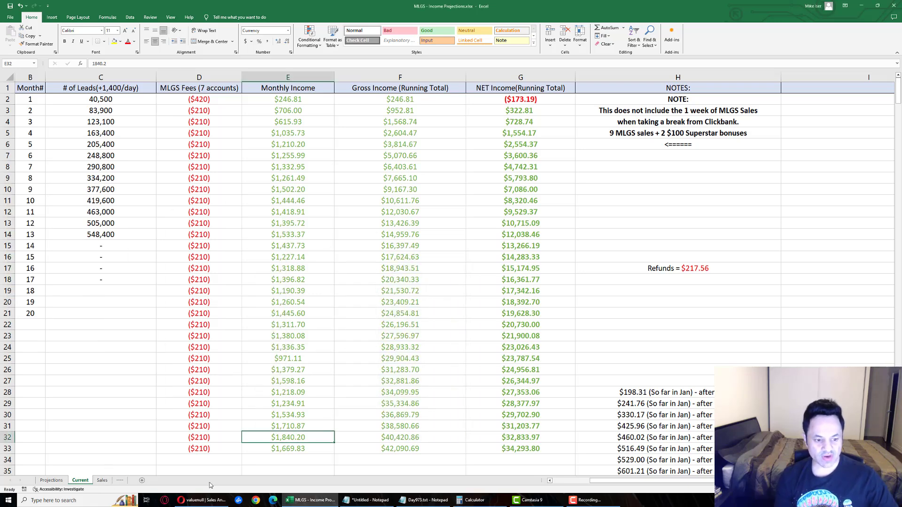
click(113, 481)
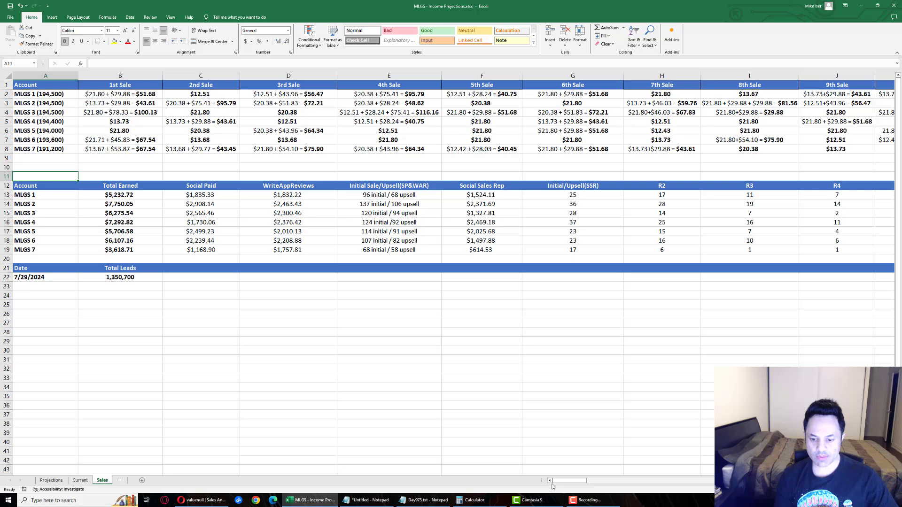
drag(568, 481, 752, 481)
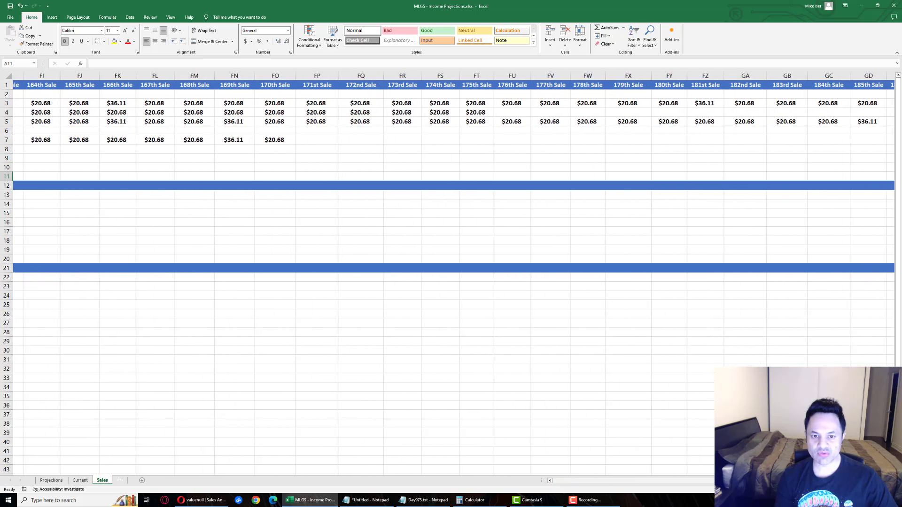
click(465, 113)
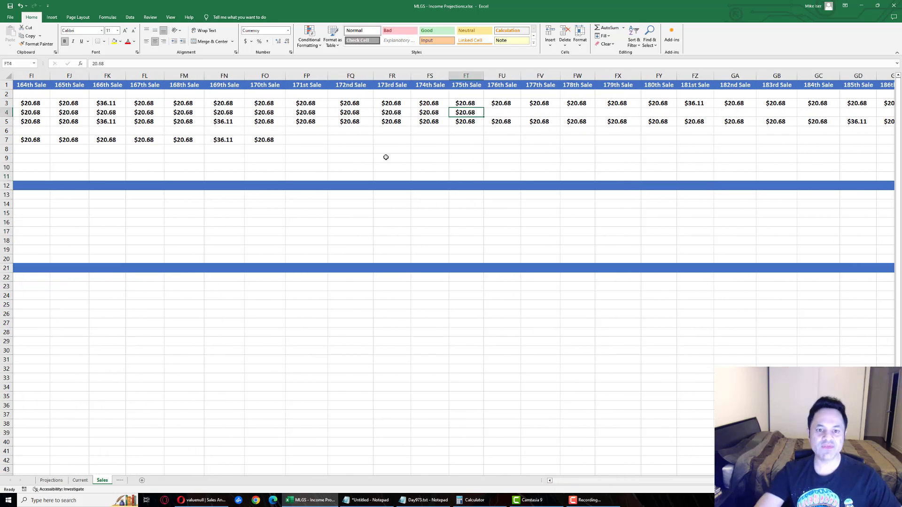
click(262, 138)
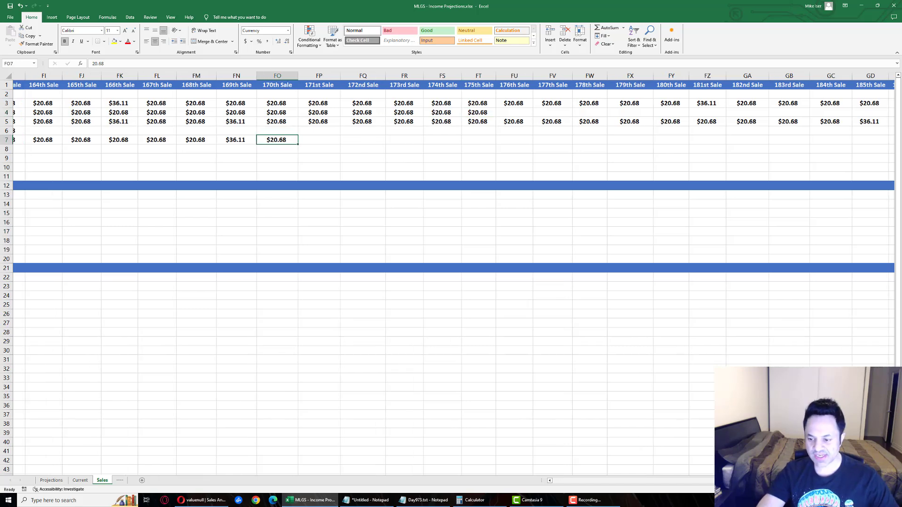
scroll(380, 251, left, 15)
click(118, 211)
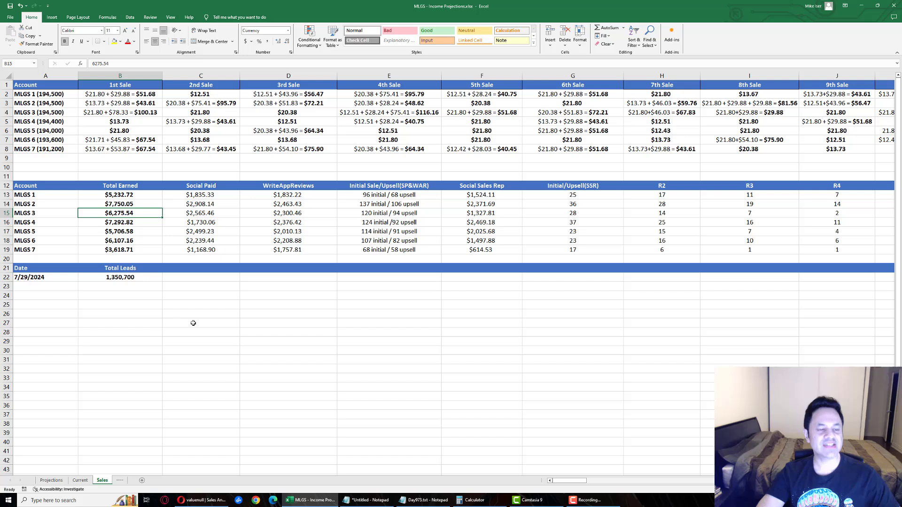
click(94, 241)
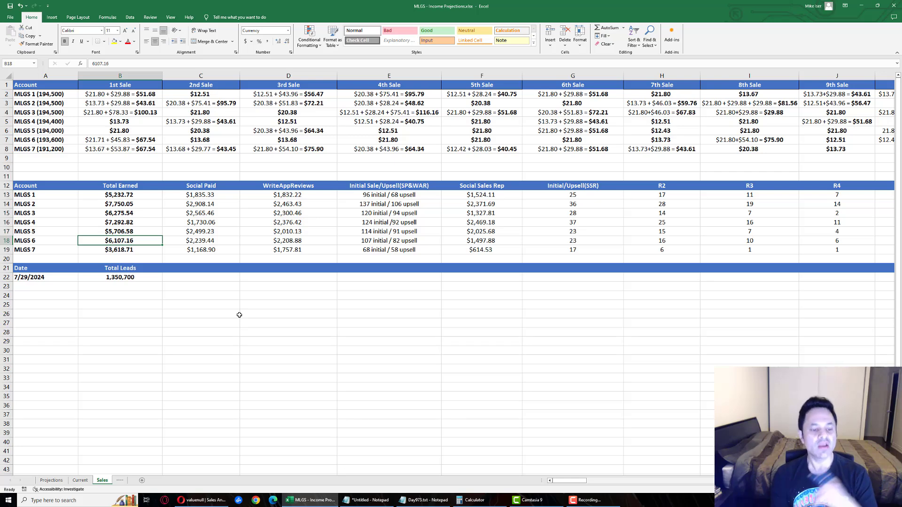
Return to the Day #972 YouTube page and highlight the bit.ly My Lead Gen Secret link
click(202, 500)
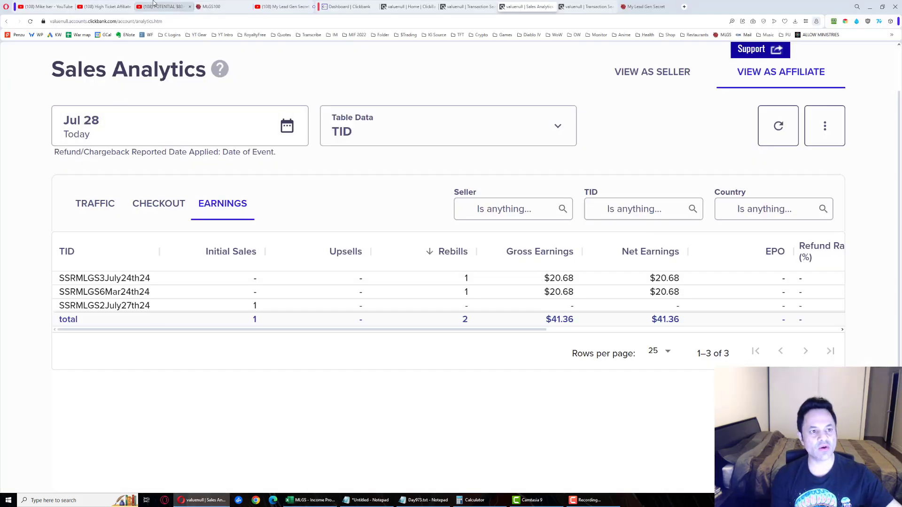
click(165, 7)
drag(339, 412, 246, 412)
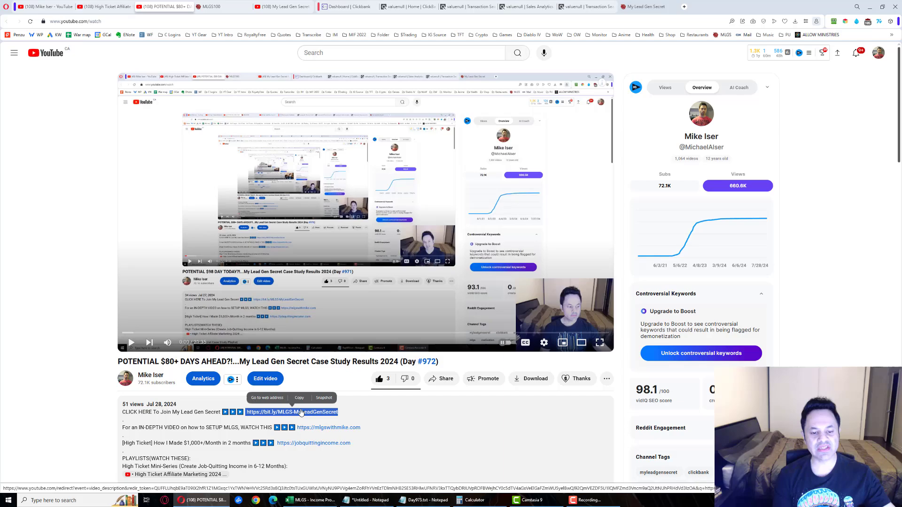
Scroll through the MLGS100 sales funnel page
click(212, 7)
scroll(159, 136, down, 5)
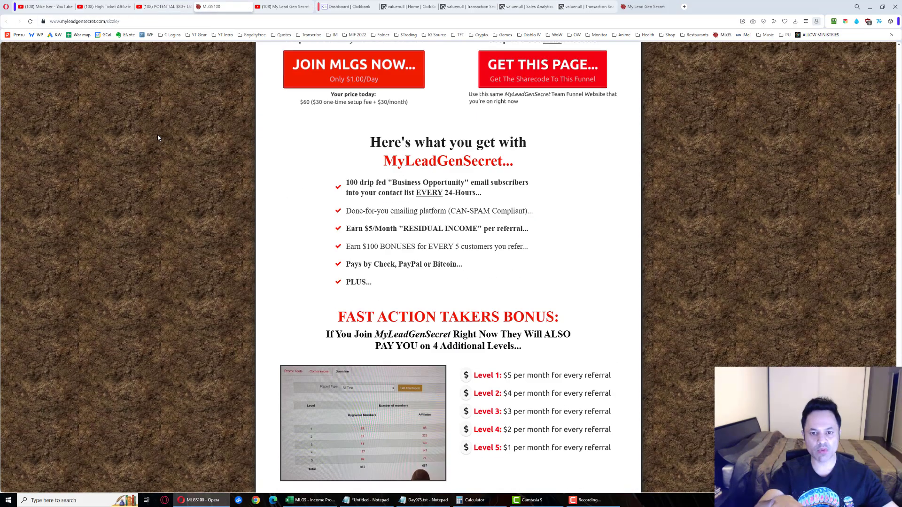
scroll(159, 136, up, 1)
scroll(158, 137, down, 4)
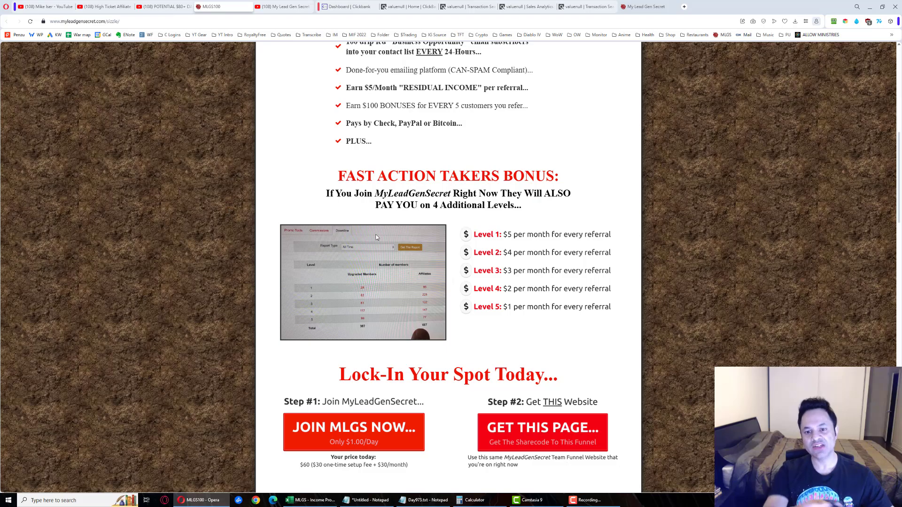
scroll(377, 230, up, 3)
scroll(376, 230, up, 2)
scroll(377, 231, up, 4)
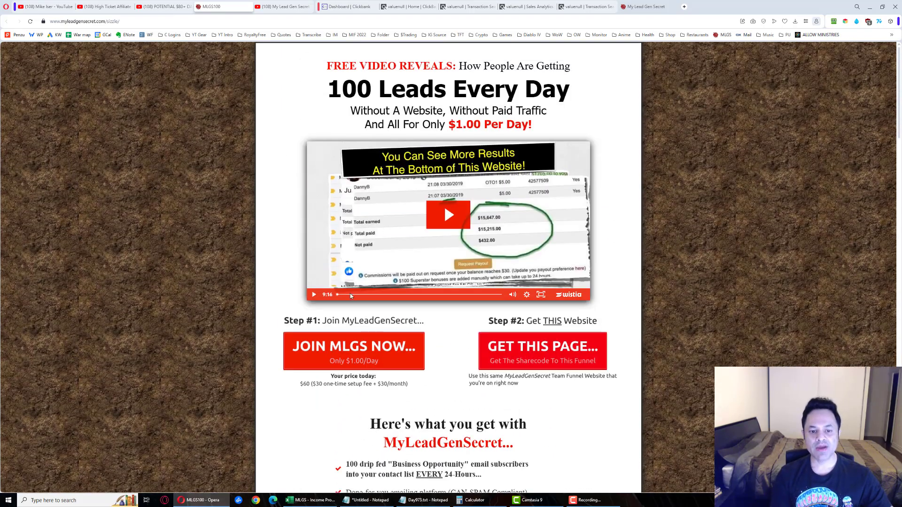
Show the JOIN MLGS NOW email signup popup, close it, and return to the account overview
click(333, 347)
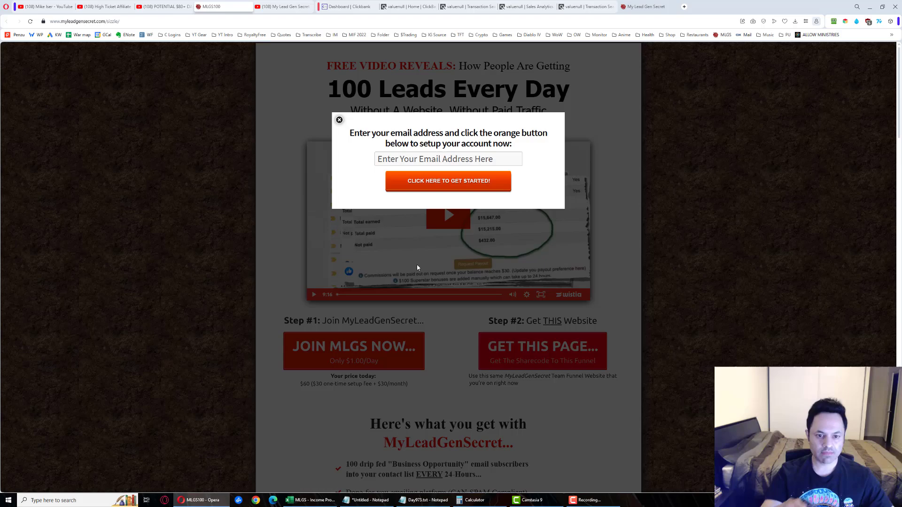
click(339, 121)
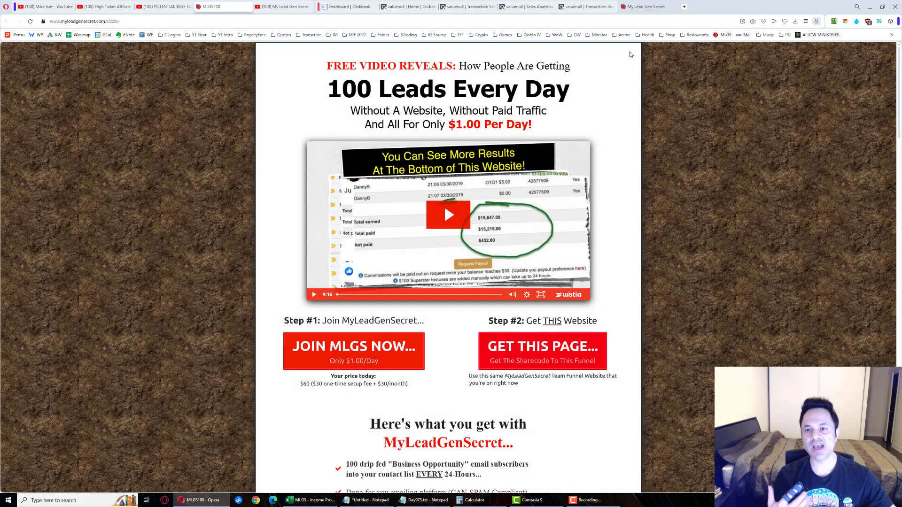
click(628, 5)
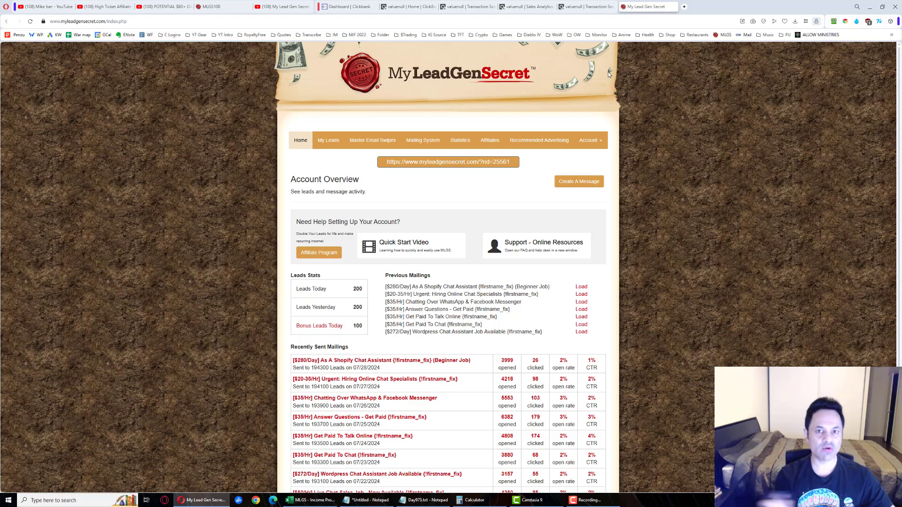
Select the full referral URL in the orange box on the Home page
drag(385, 162, 524, 164)
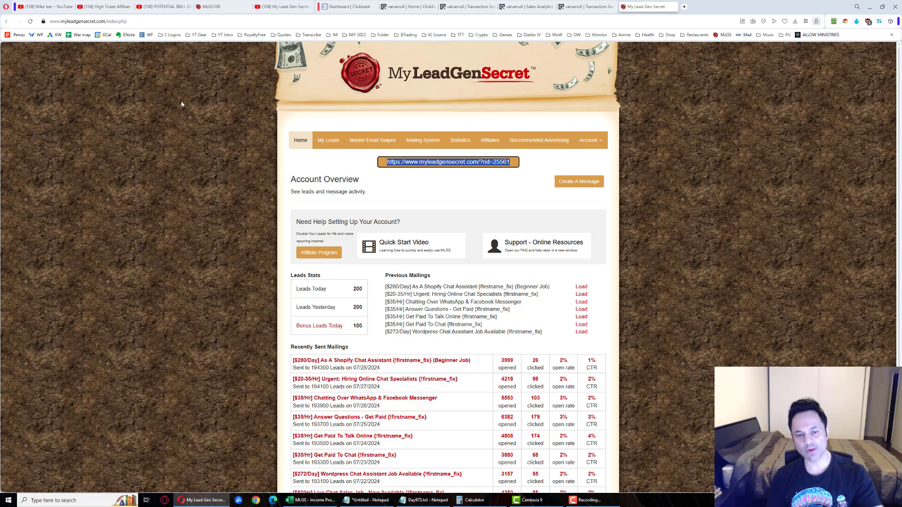
Start a mailing to all 194500 leads using the saved Shopify Chat Assistant email
click(423, 140)
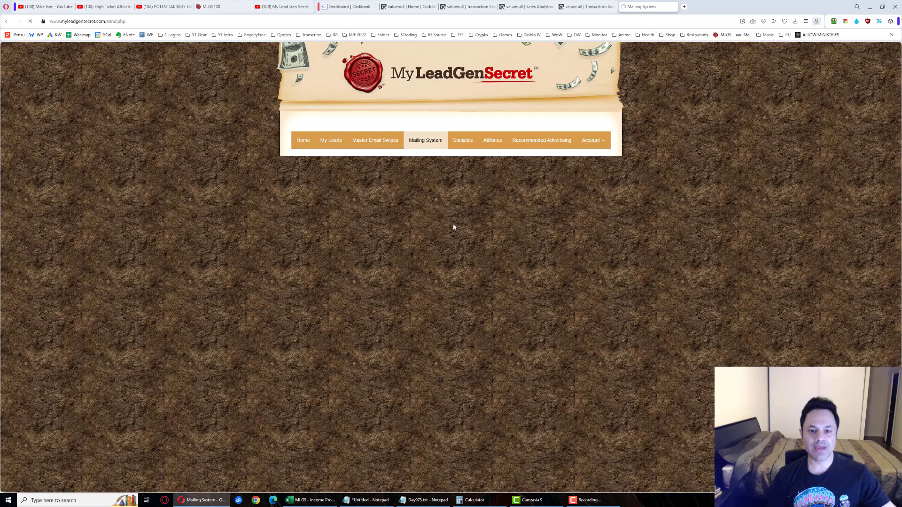
click(361, 261)
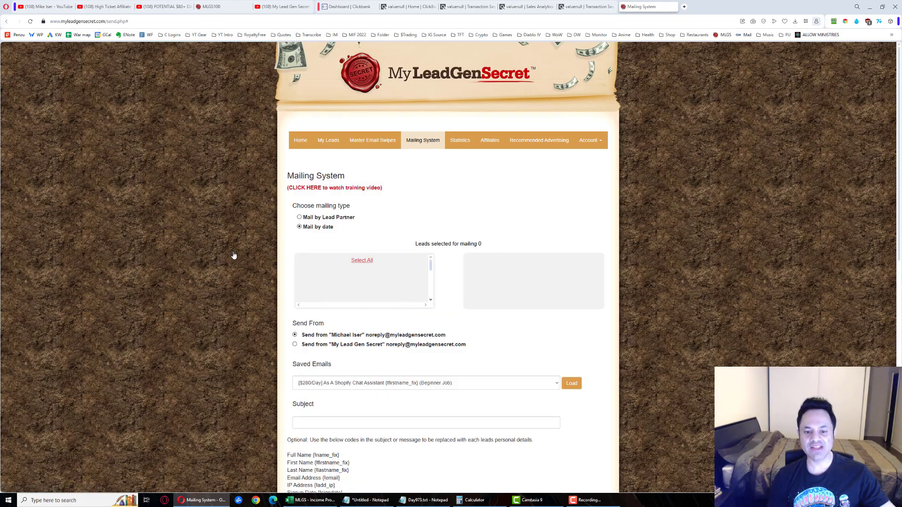
scroll(234, 255, down, 3)
click(571, 242)
Point the email's application link at the newly pasted URL
scroll(357, 293, down, 1)
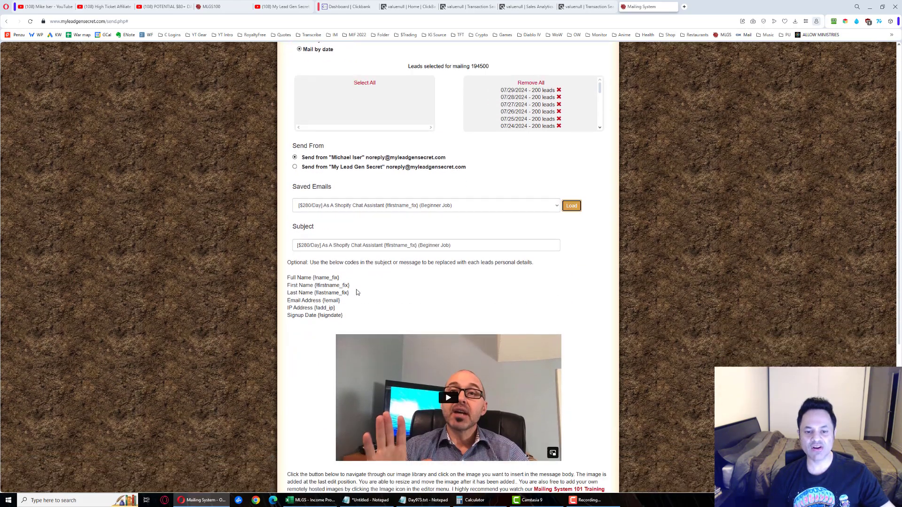
scroll(357, 292, down, 3)
triple_click(410, 348)
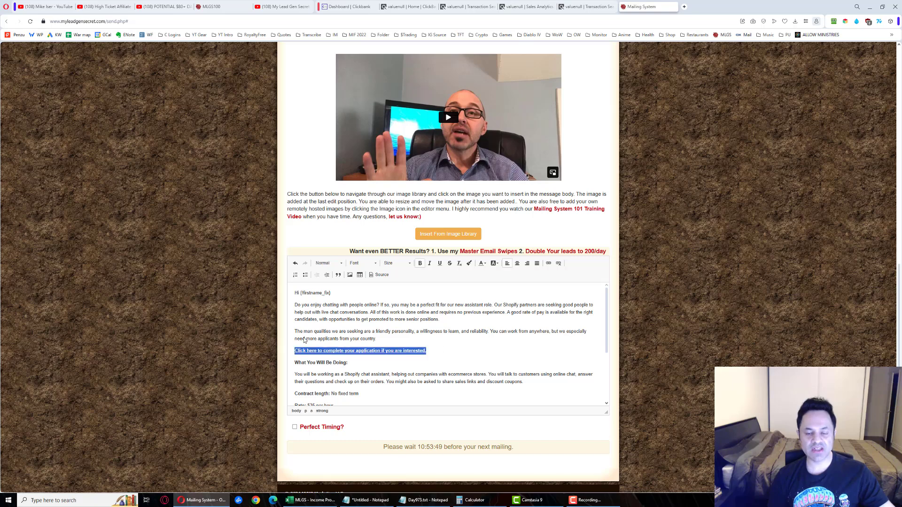
click(548, 263)
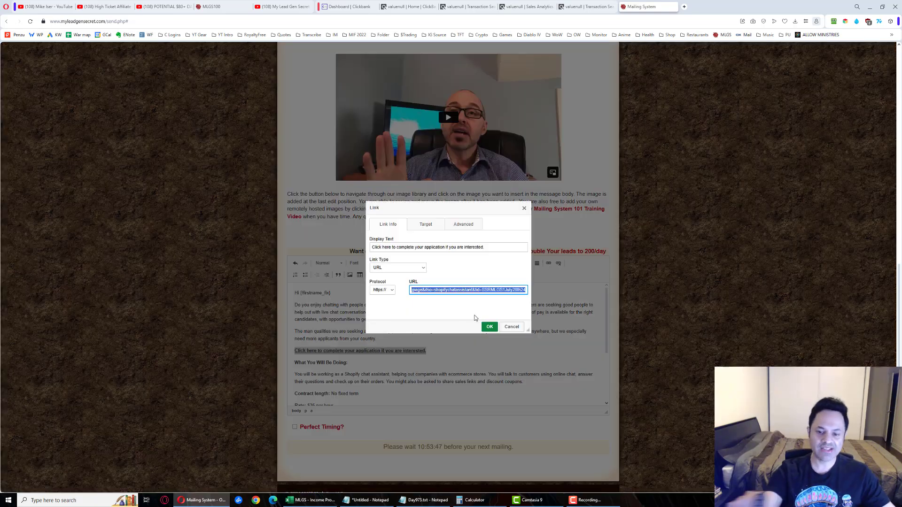
key(ctrl+v)
click(488, 327)
scroll(502, 376, down, 3)
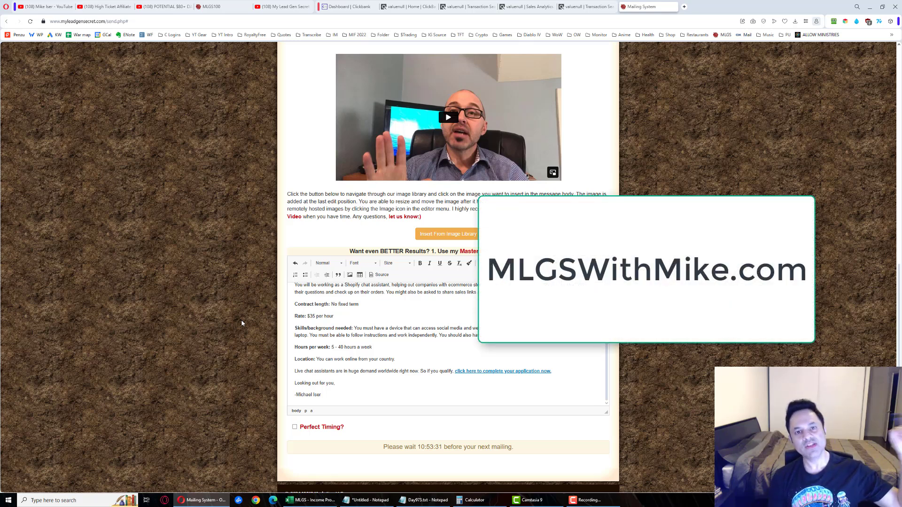
click(155, 7)
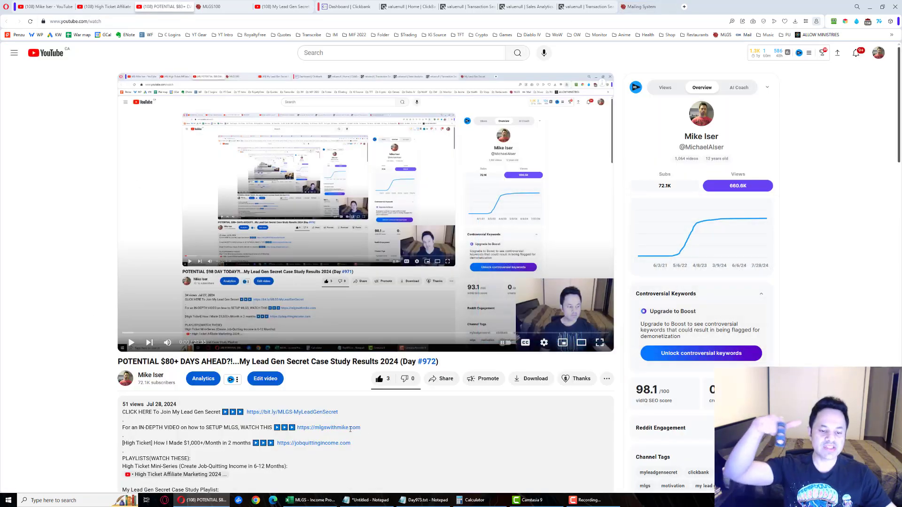
drag(362, 427, 288, 430)
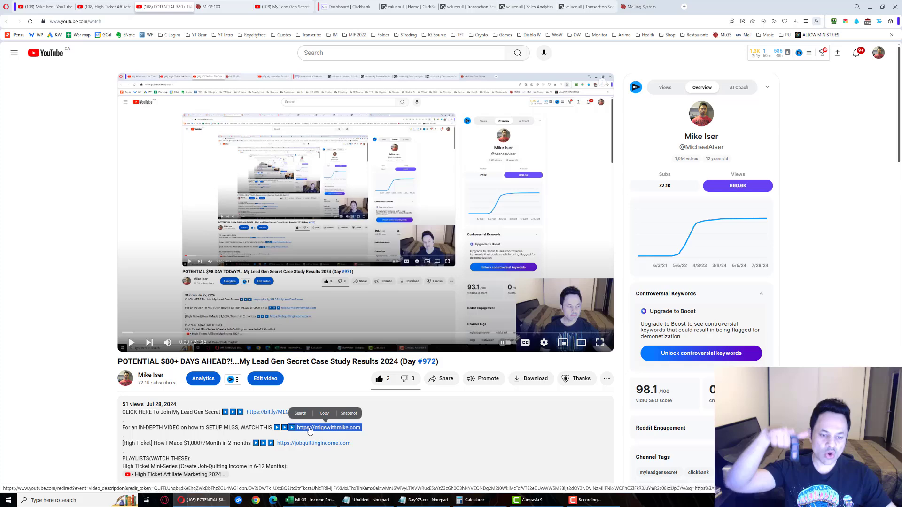
click(282, 7)
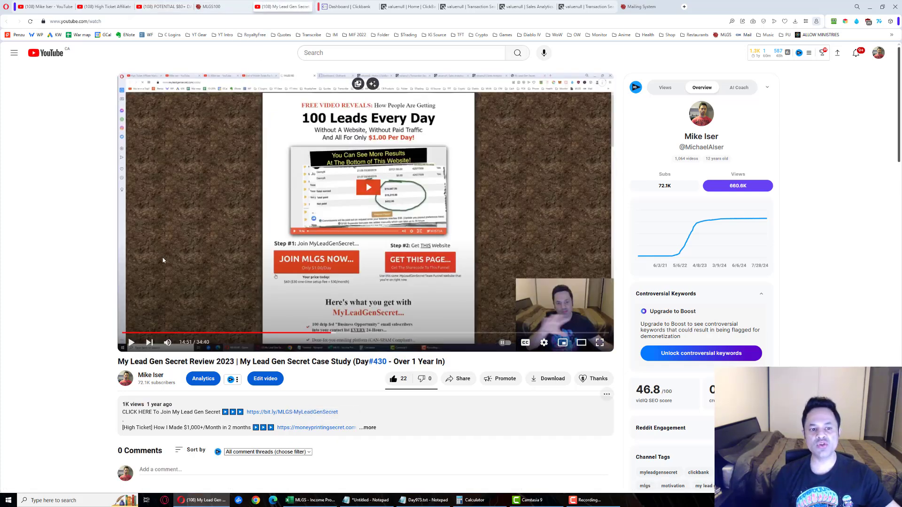
scroll(45, 229, down, 2)
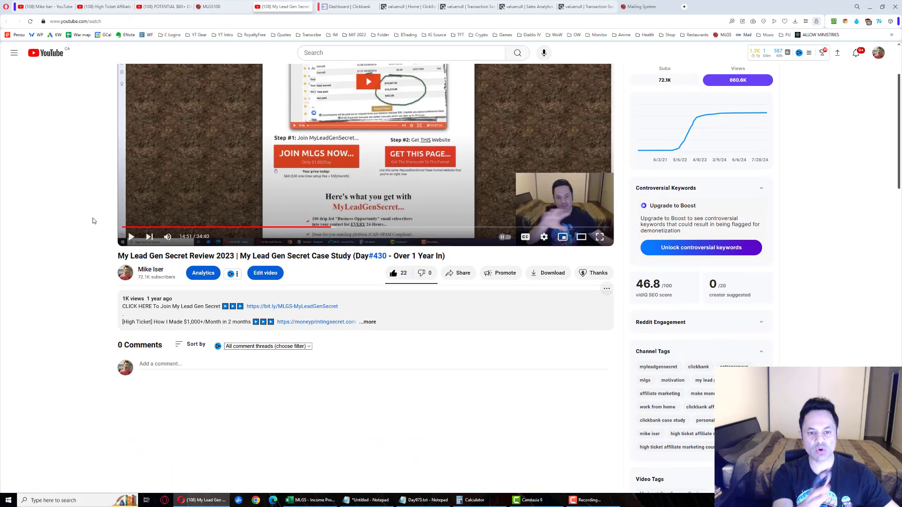
scroll(98, 222, up, 2)
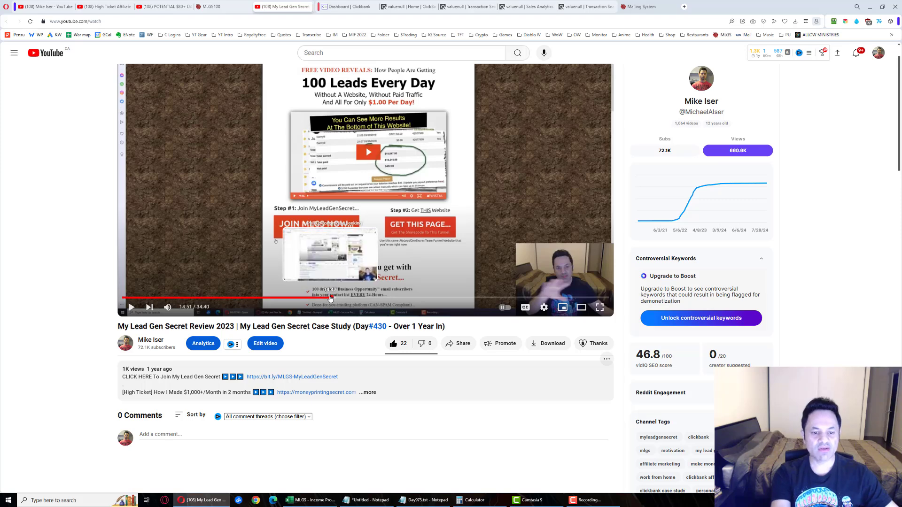
mouse_move(382, 297)
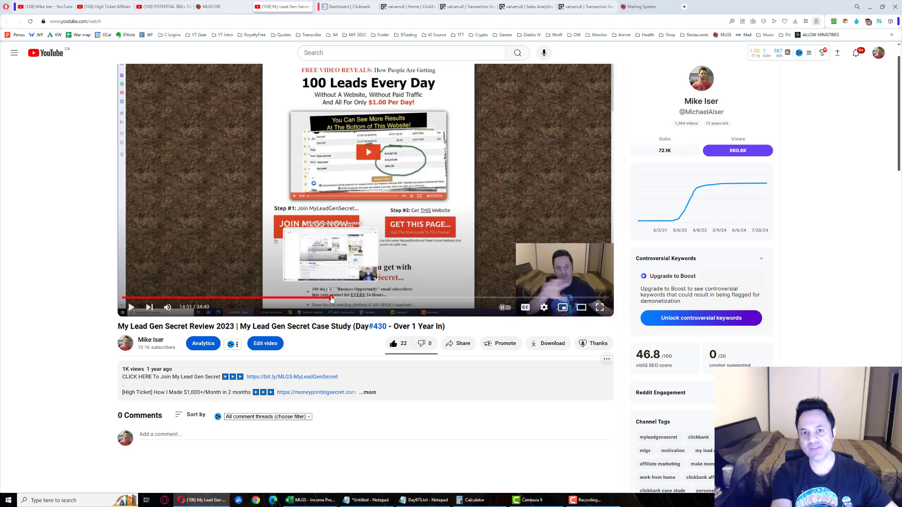
click(397, 297)
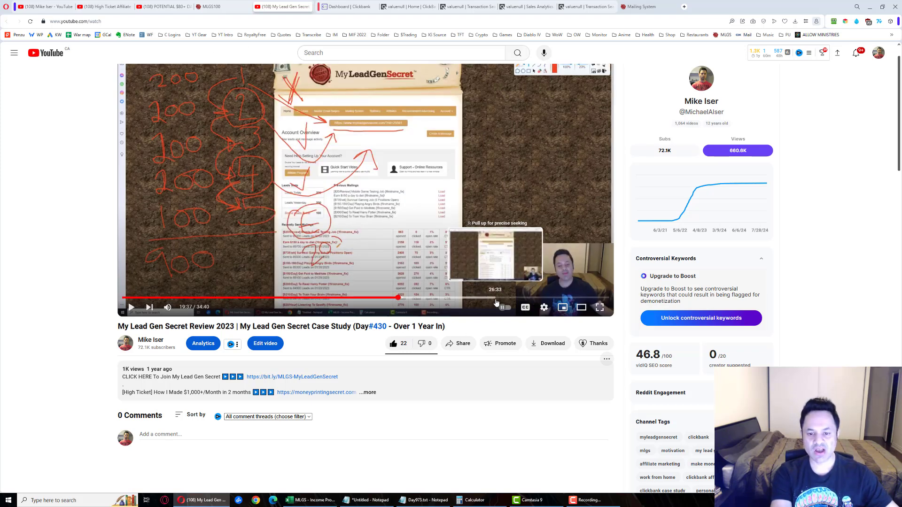
click(492, 297)
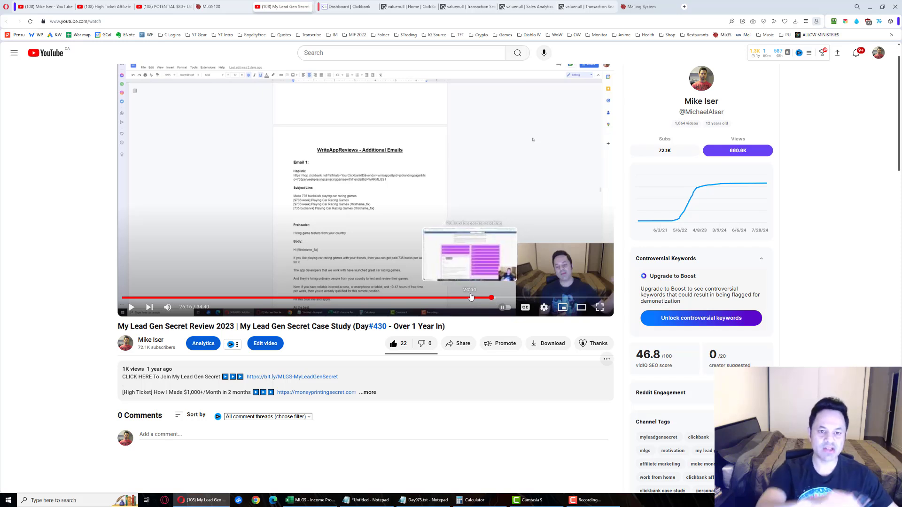
click(541, 297)
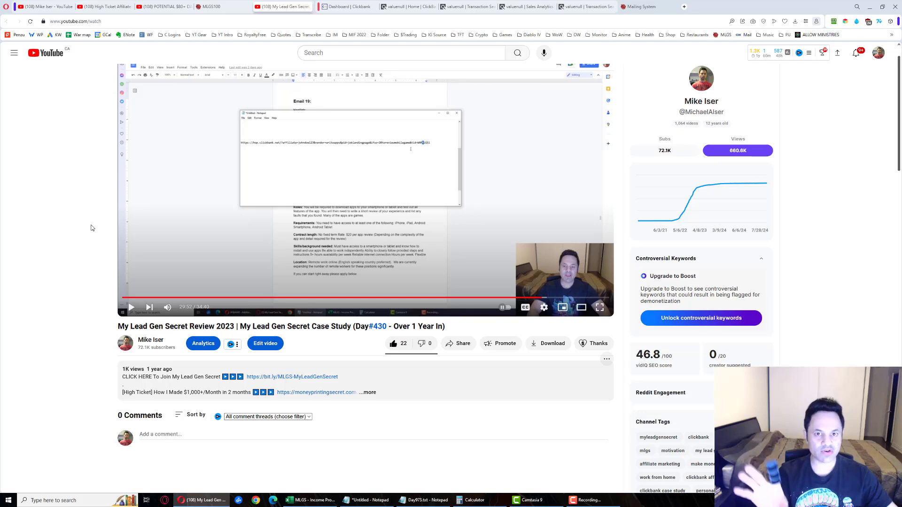
On the Day #972 video, highlight the bit.ly link, then the jobquittingincome.com link
click(163, 11)
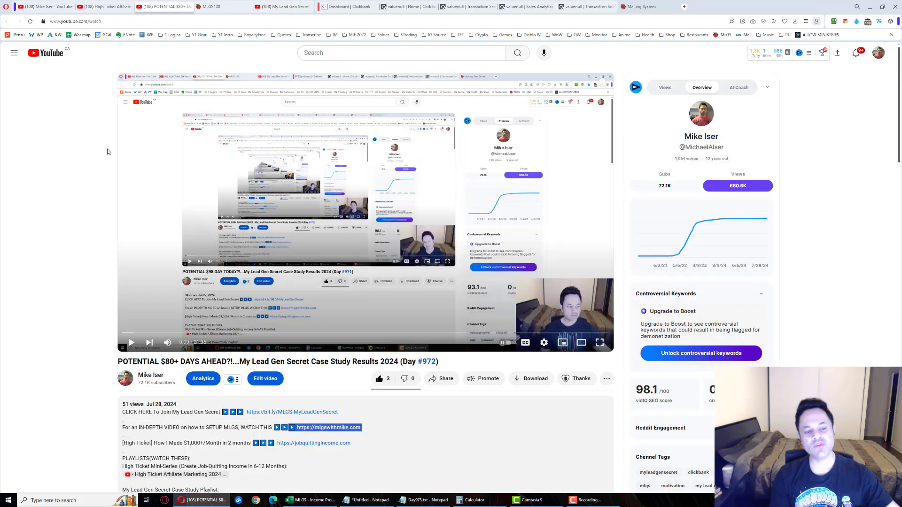
click(71, 239)
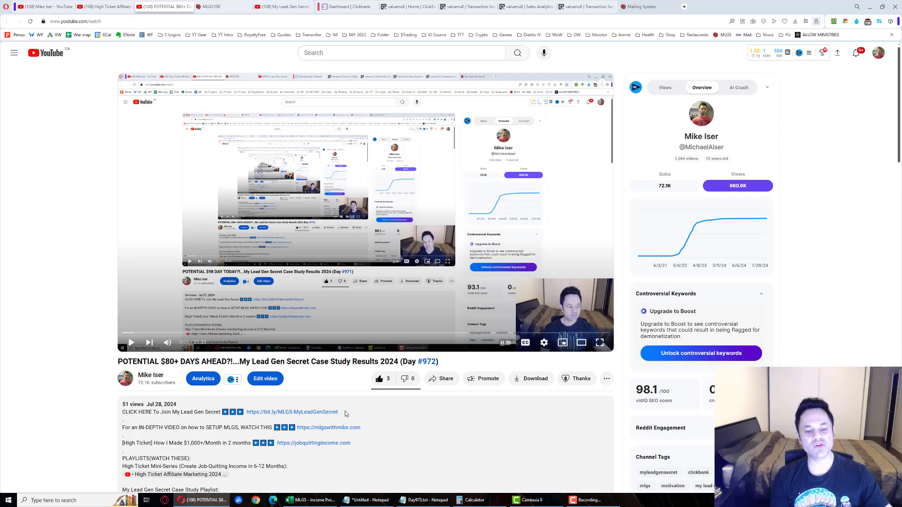
drag(338, 412, 220, 412)
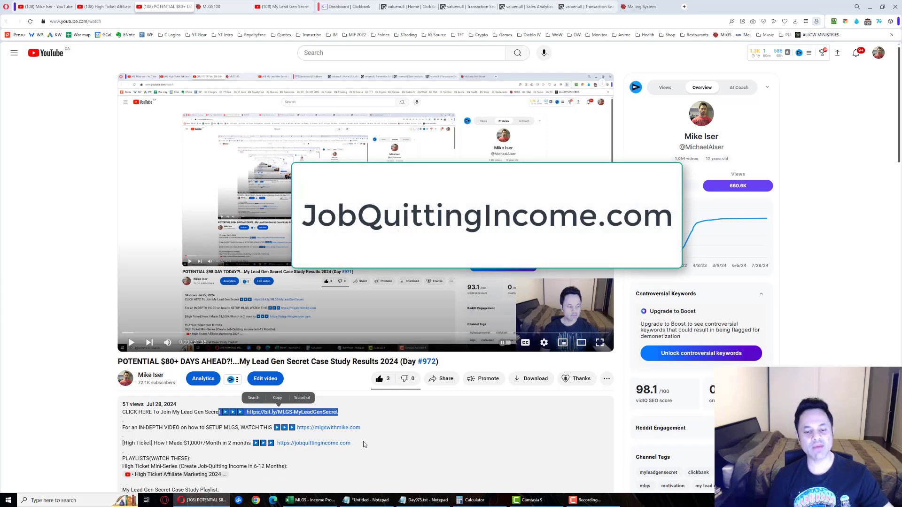
drag(365, 444, 269, 443)
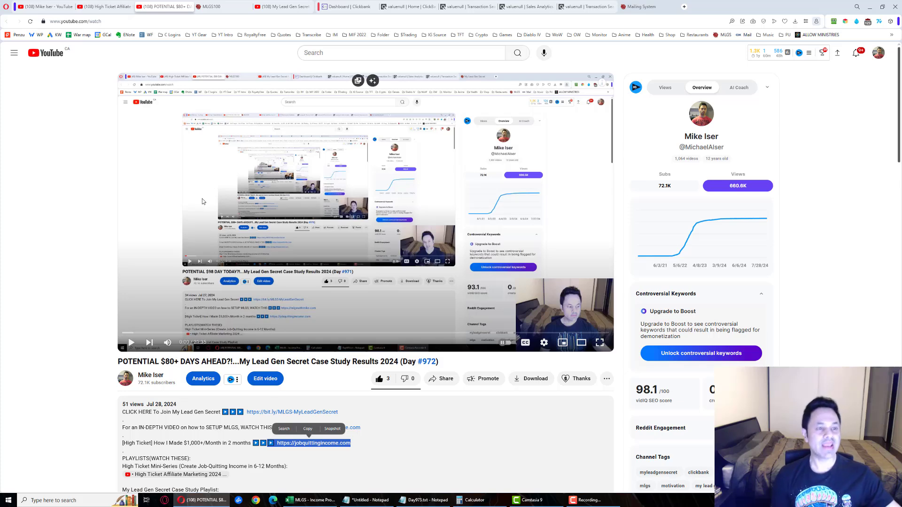
Show the nine-video High Ticket Affiliate Marketing Guide 2024 playlist, Day 0 through Day 8
click(105, 7)
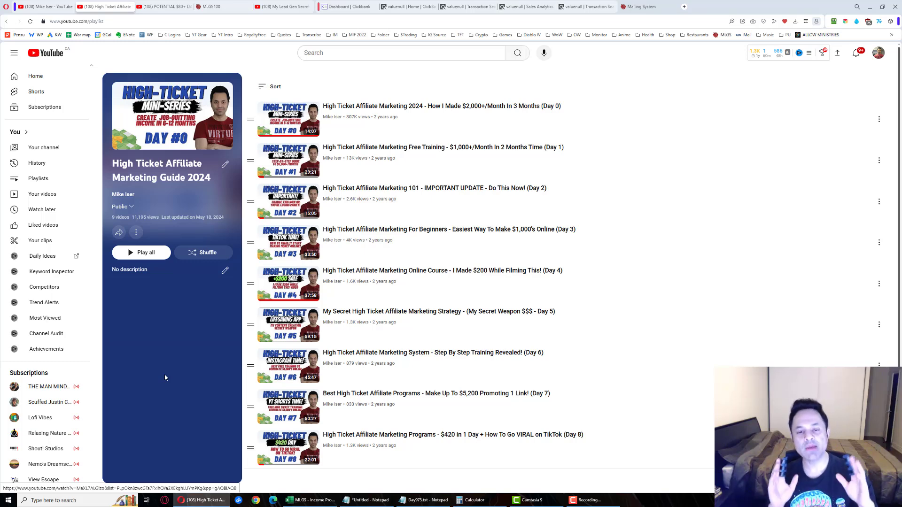
Highlight the playlist's Day 0 video, then return to the Day #972 case study video
click(162, 7)
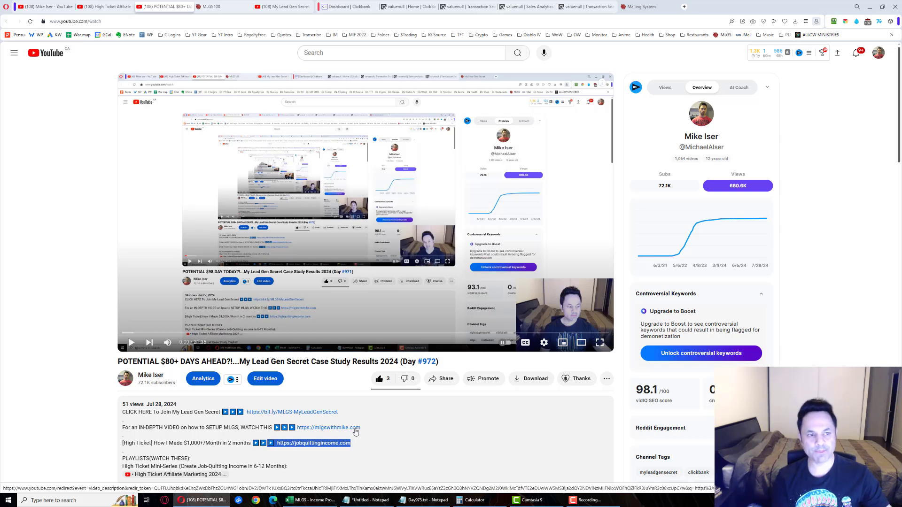
click(106, 7)
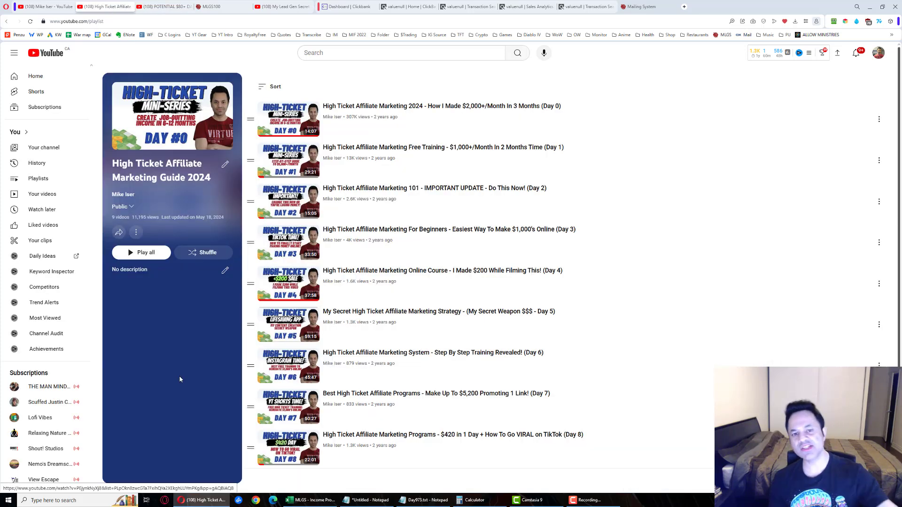
drag(322, 78, 429, 123)
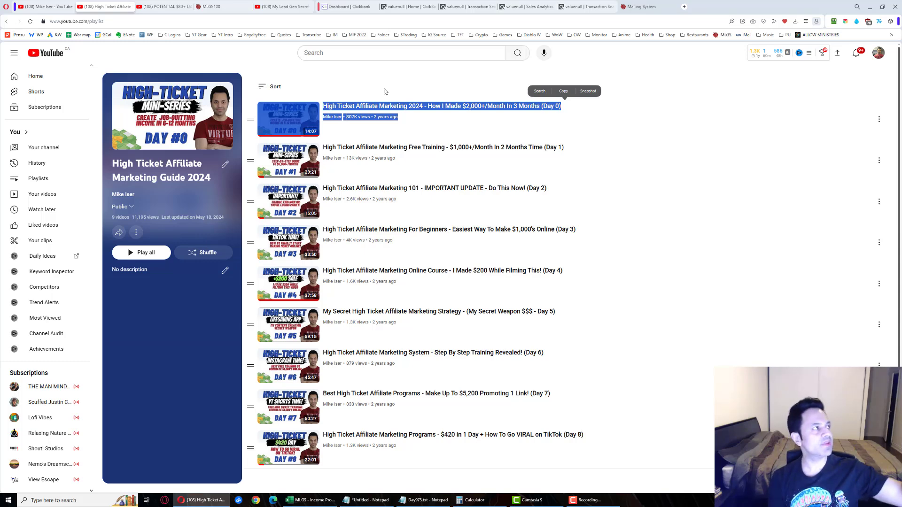
click(164, 7)
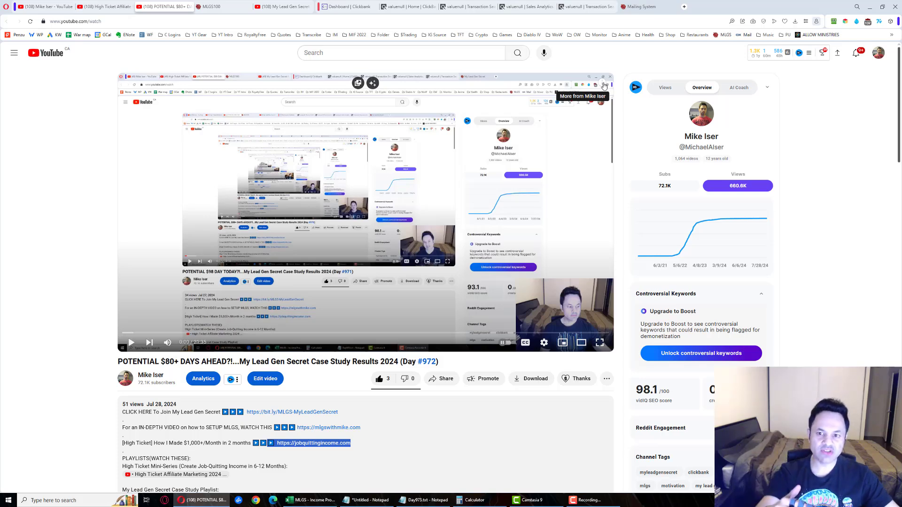
Open the High Ticket Affiliate Marketing 2024 Day 0 video from the description and pause it at the start
scroll(604, 86, down, 10)
scroll(604, 86, down, 1)
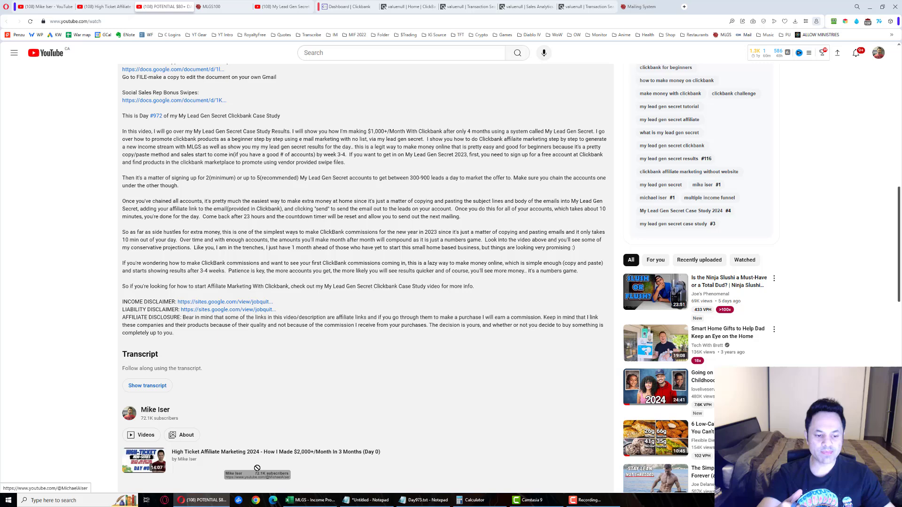
drag(232, 403, 232, 464)
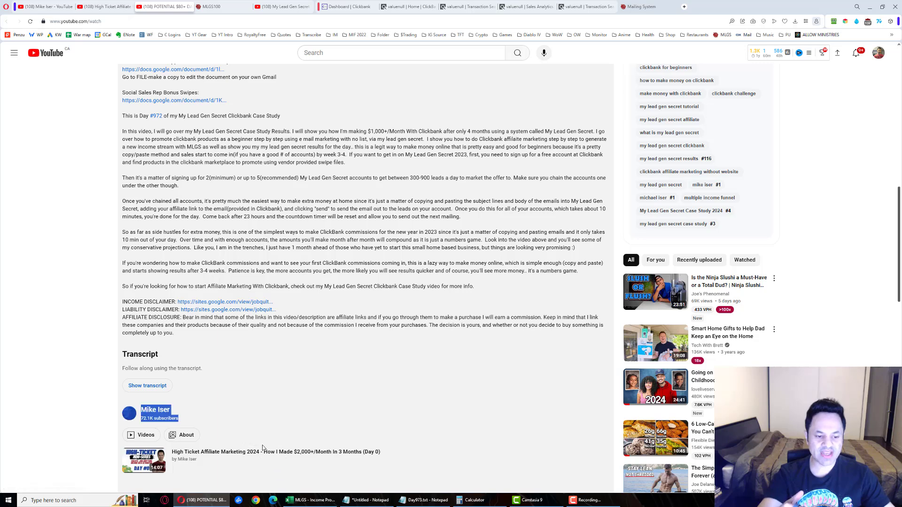
click(225, 456)
click(170, 281)
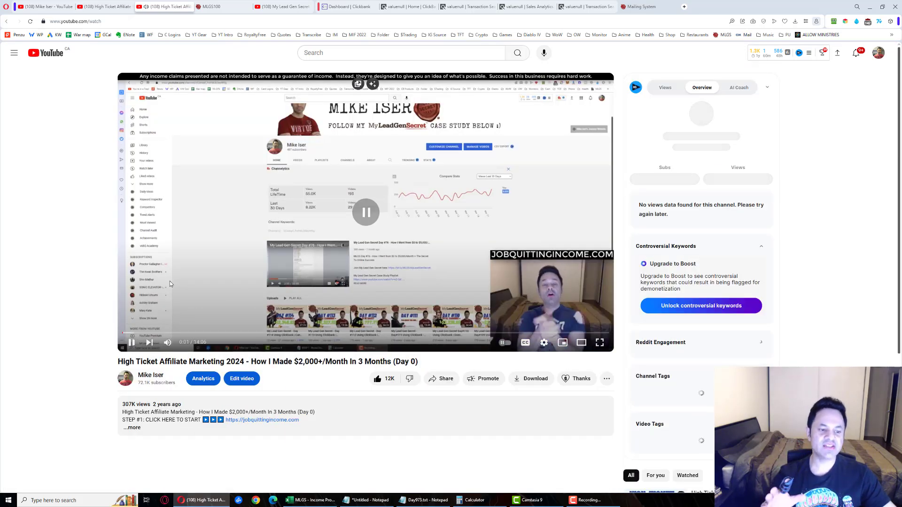